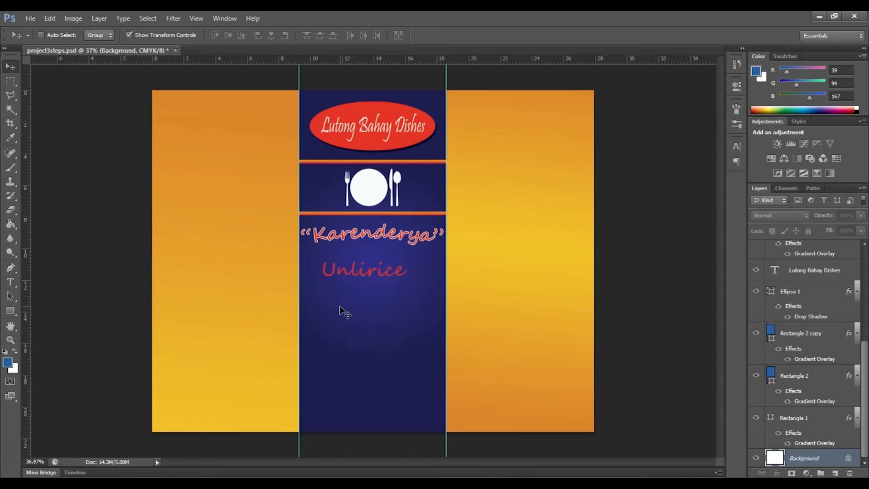
# - Change the font of the Unlirice text below "Karenderya" to Showcard Gothic
pyautogui.keyDown('ctrl'); pyautogui.click(349, 275); pyautogui.keyUp('ctrl')
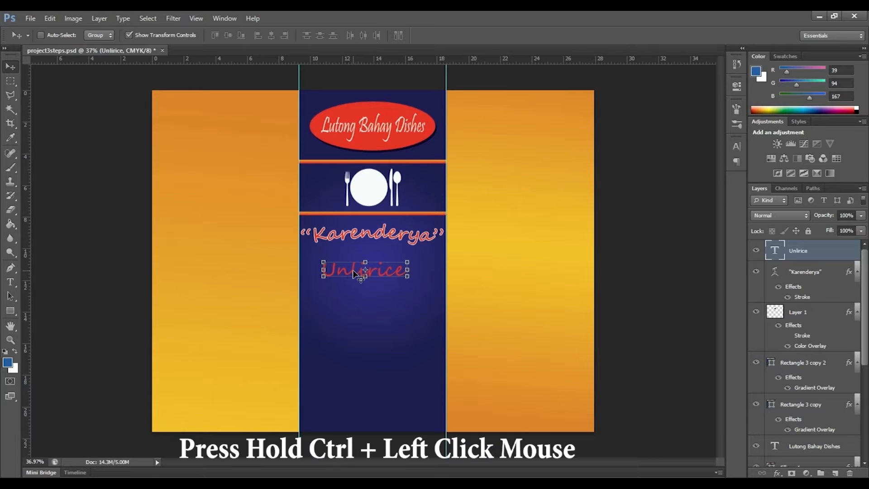
pyautogui.click(10, 283)
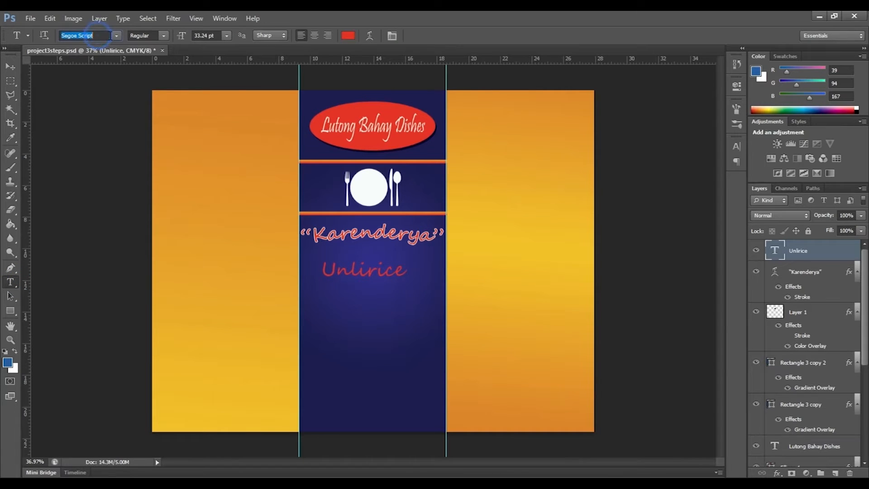
pyautogui.click(116, 35)
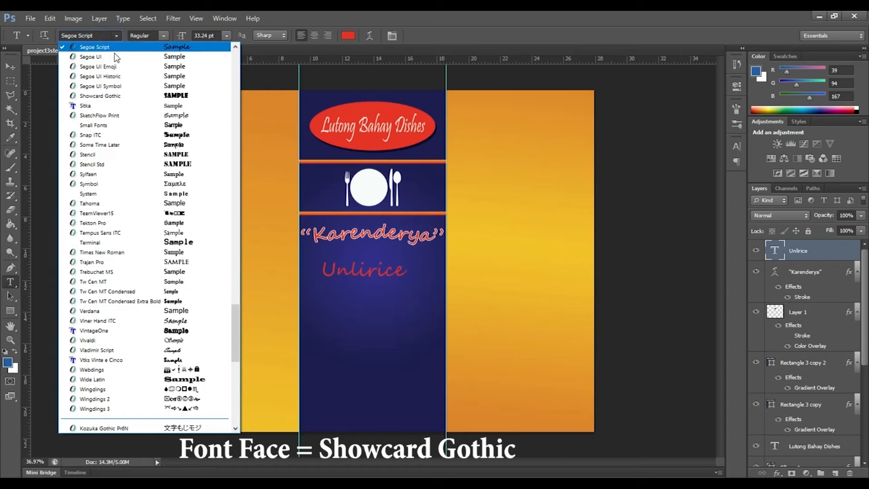
pyautogui.click(116, 97)
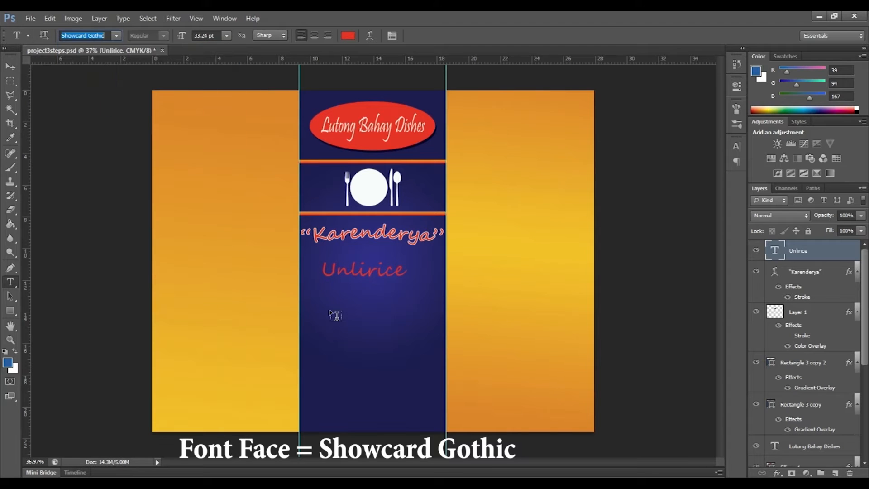
# - Recolor the Unlirice text to the near-white fcf9f9
pyautogui.click(348, 35)
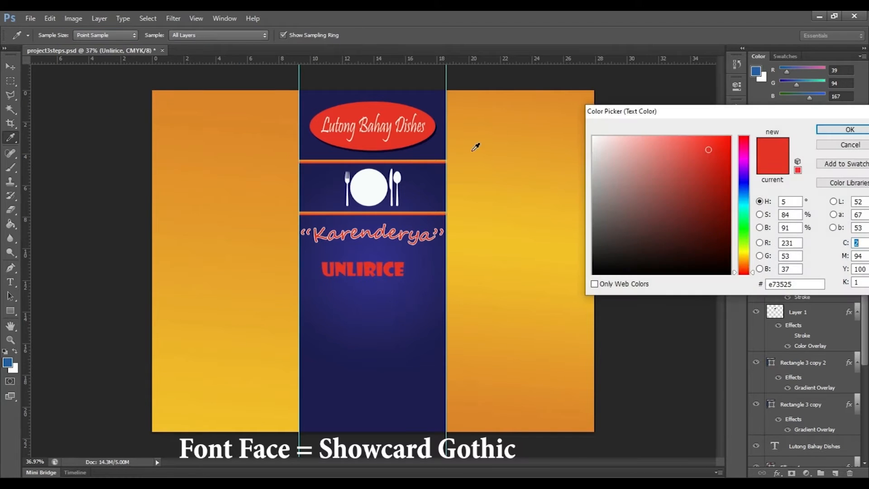
pyautogui.click(594, 137)
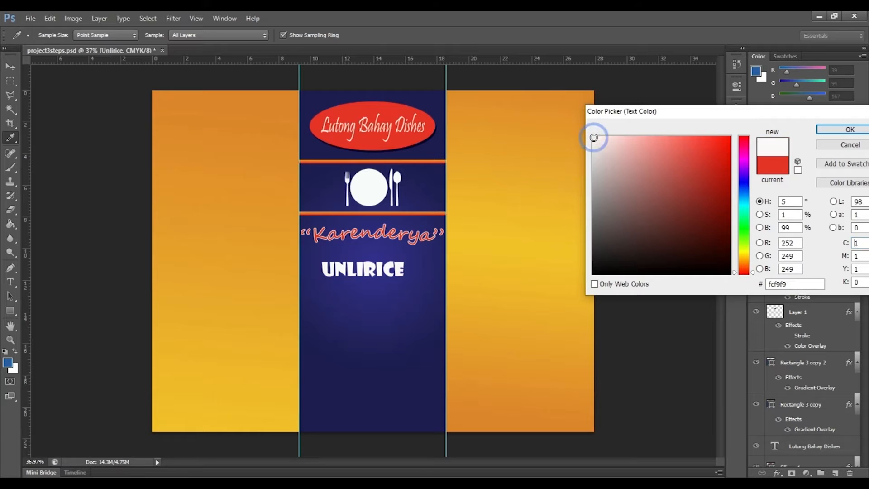
pyautogui.press('Return')
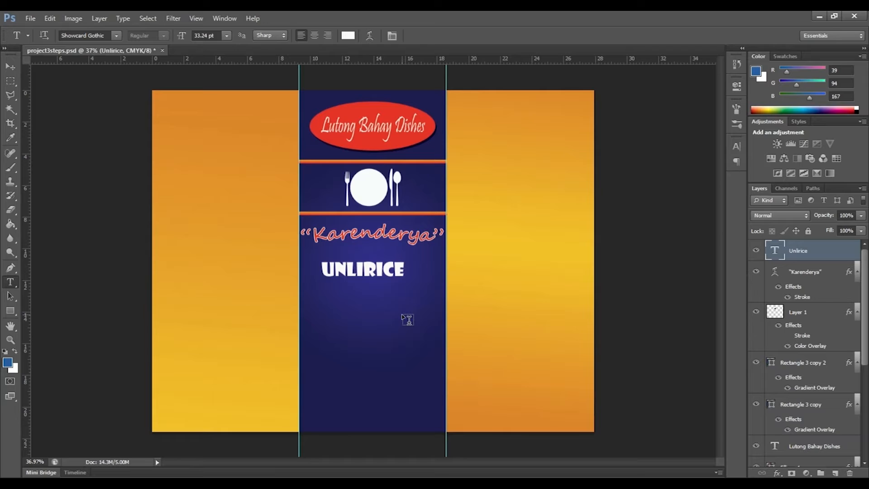
# - Stretch the Unlirice text to about 214% height and 91.5% width, placing it near the blue panel's left edge under "Karenderya"
pyautogui.click(10, 67)
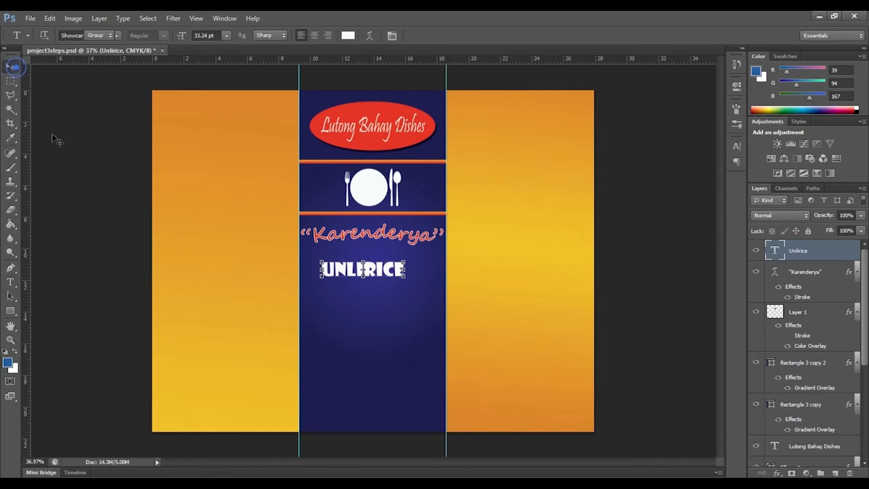
pyautogui.moveTo(353, 274); pyautogui.dragTo(348, 299)
pyautogui.hotkey('ctrl', 't')
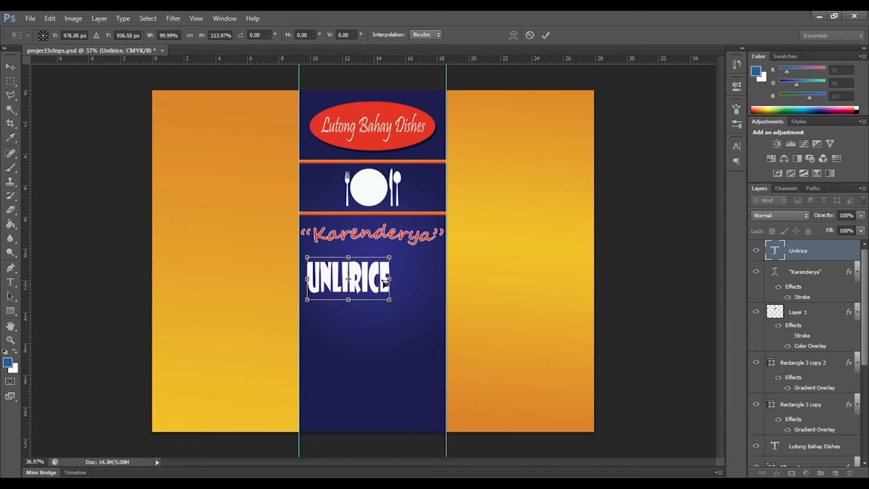
pyautogui.moveTo(388, 279); pyautogui.dragTo(353, 273)
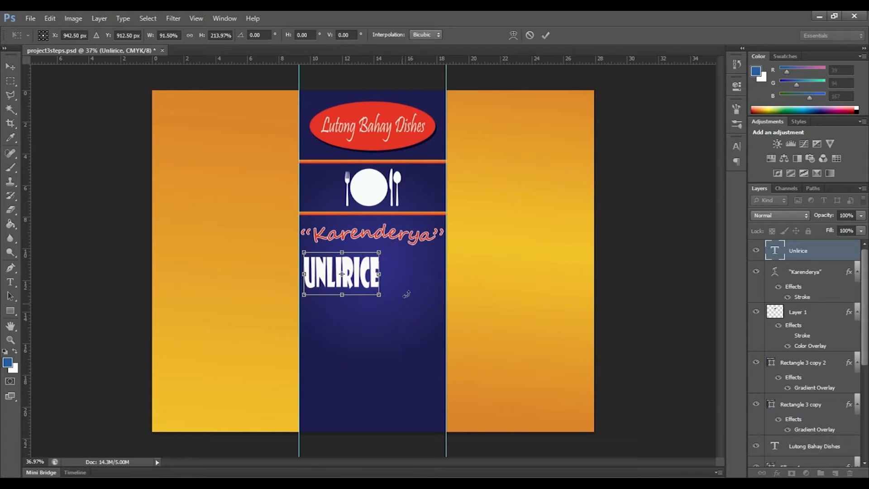
pyautogui.click(546, 35)
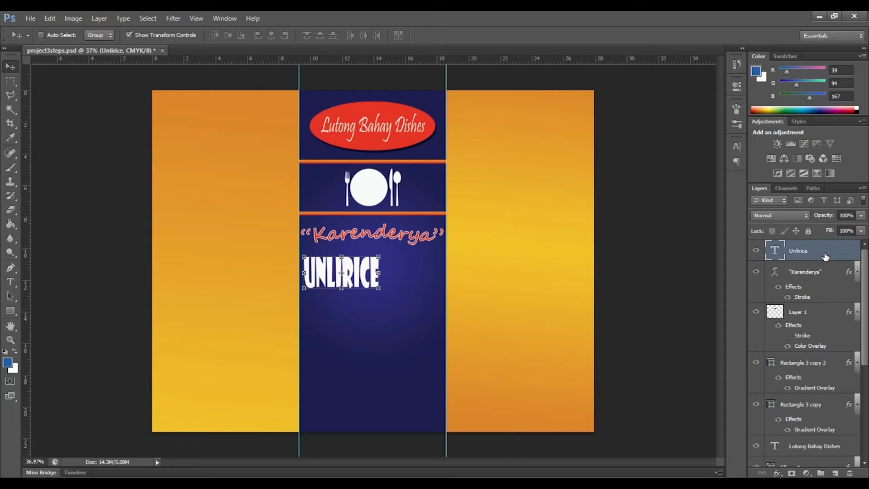
# - Add a 6 px outside stroke to the Unlirice text layer in the orange dd8226 sampled from the background panels
pyautogui.doubleClick(825, 256)
pyautogui.click(506, 171)
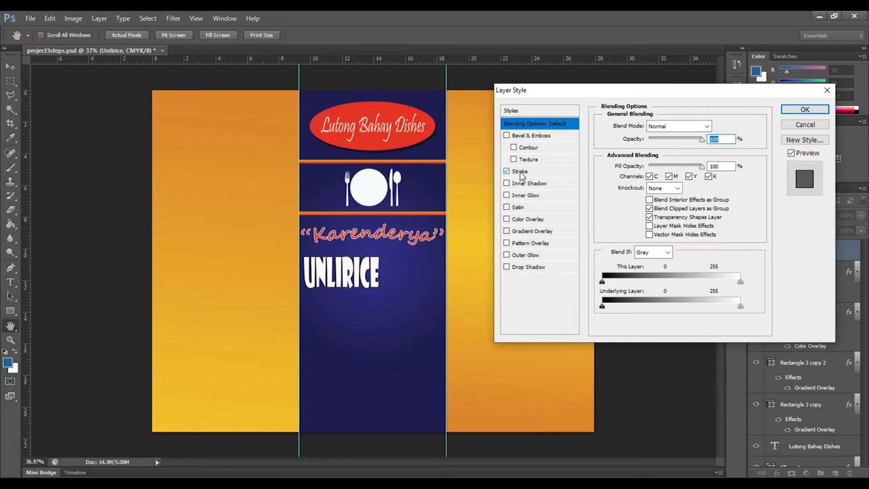
pyautogui.click(520, 172)
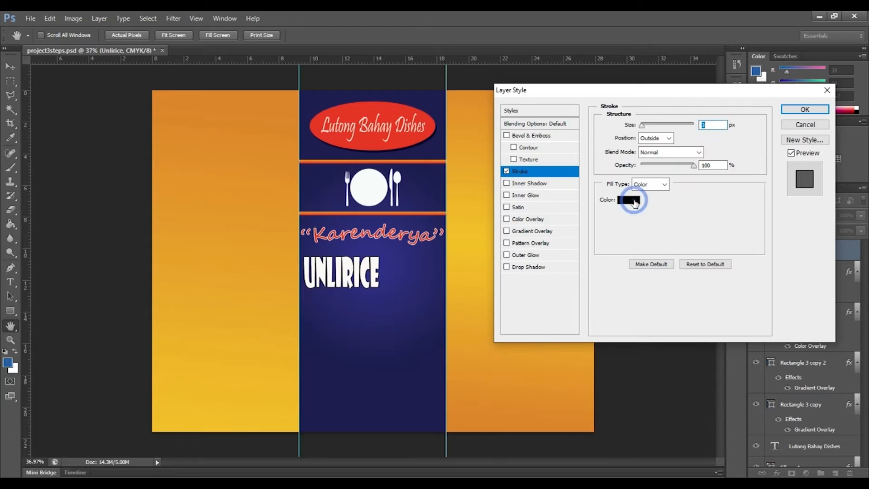
pyautogui.click(634, 201)
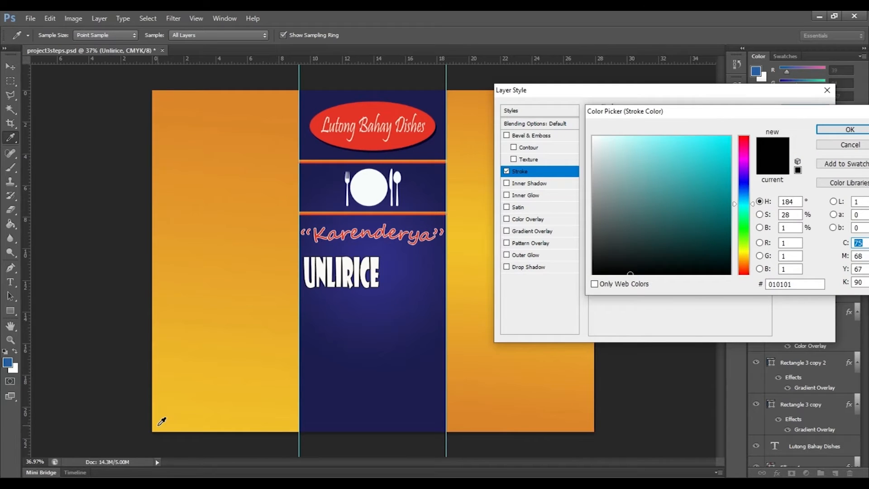
pyautogui.click(163, 423)
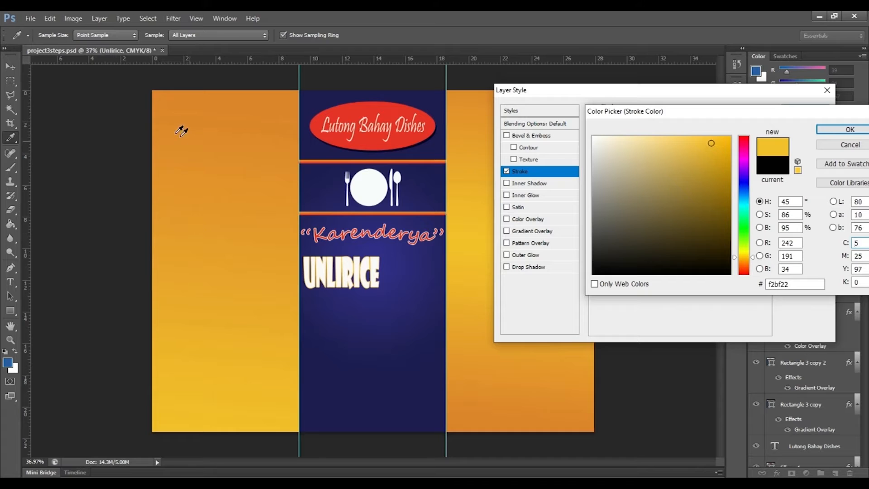
pyautogui.click(155, 92)
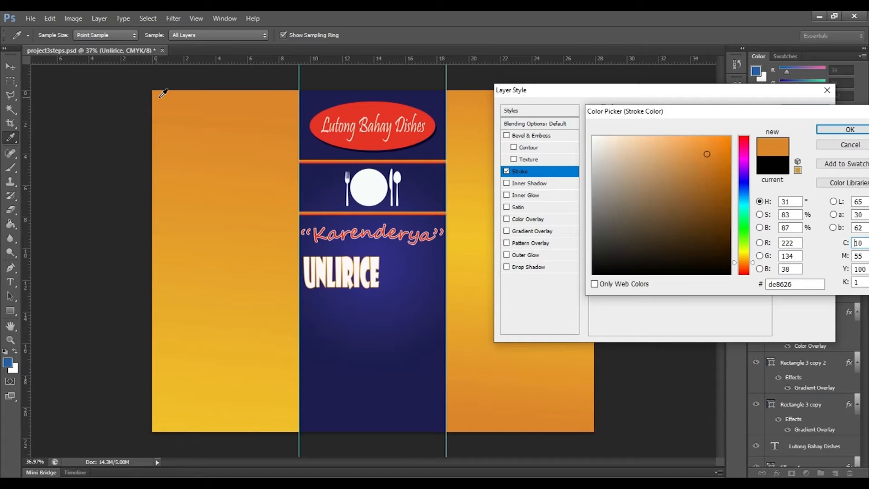
pyautogui.click(285, 106)
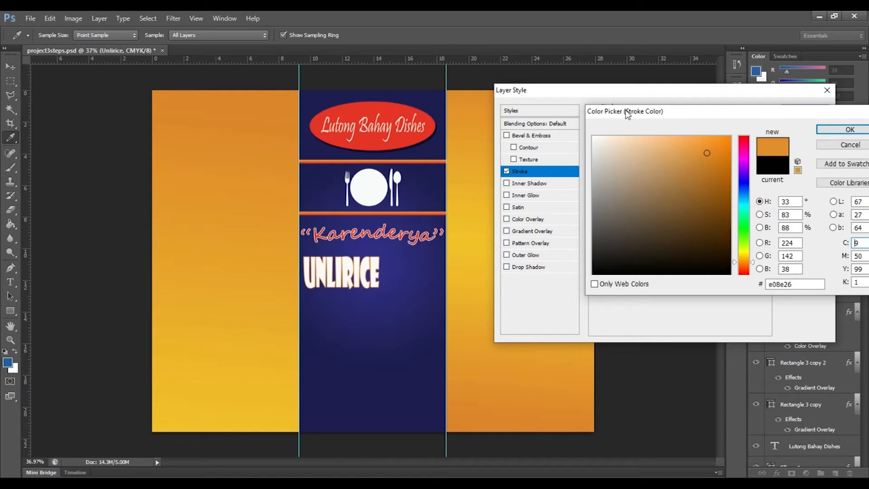
pyautogui.moveTo(677, 116); pyautogui.dragTo(715, 143)
pyautogui.click(673, 97)
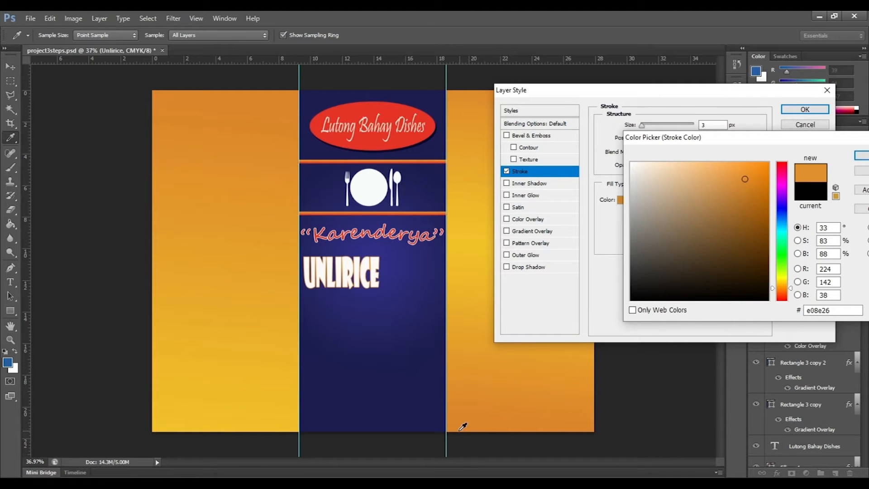
pyautogui.click(454, 427)
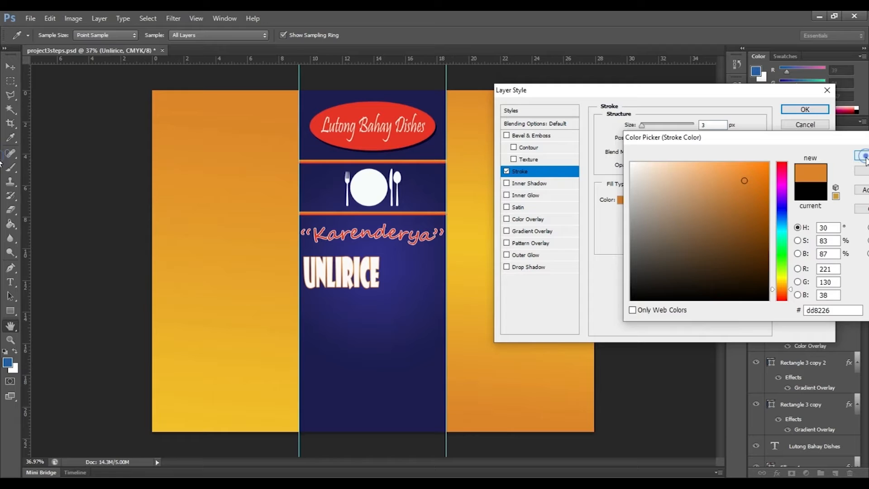
pyautogui.press('Return')
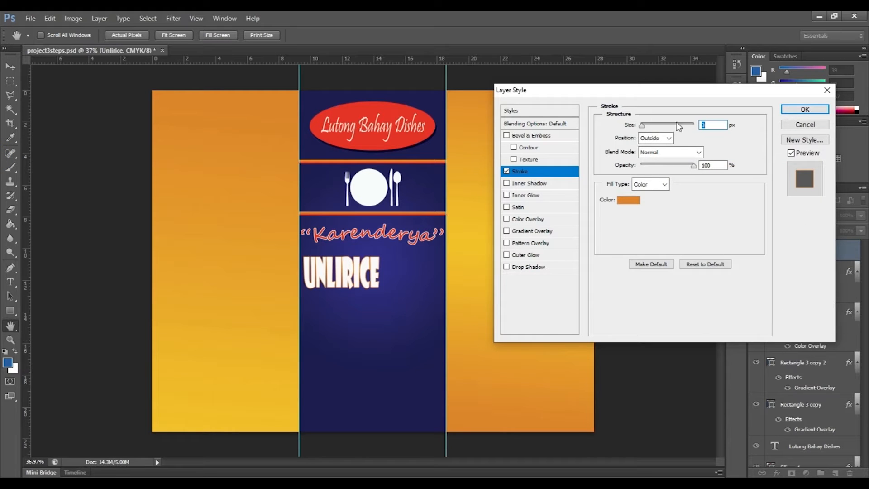
pyautogui.write('6')
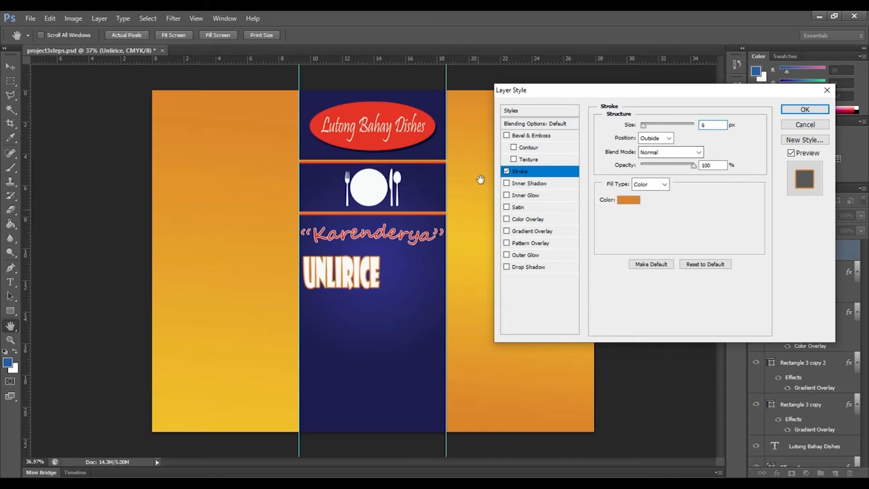
pyautogui.click(804, 109)
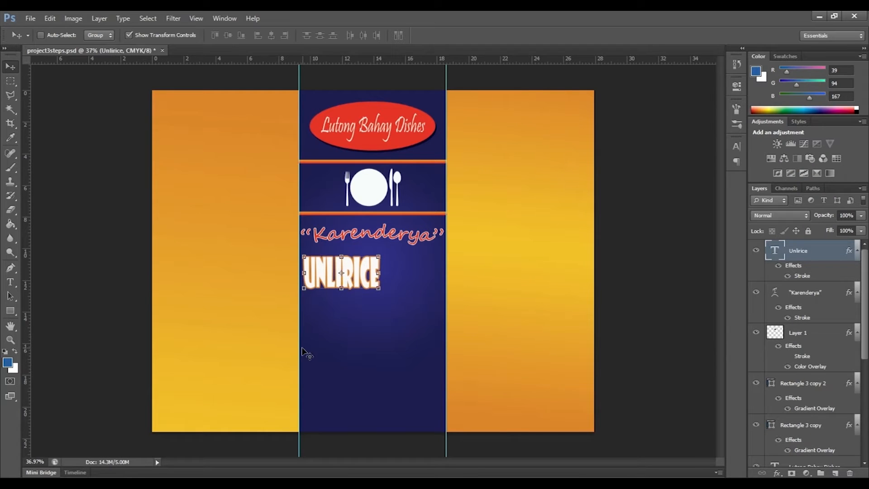
# - Enlarge the Unlirice text to about 102% width and 108% height, and shift it slightly lower beneath "Karenderya"
pyautogui.moveTo(333, 268); pyautogui.dragTo(343, 320)
pyautogui.moveTo(337, 278); pyautogui.dragTo(383, 281)
pyautogui.moveTo(341, 312); pyautogui.dragTo(345, 291)
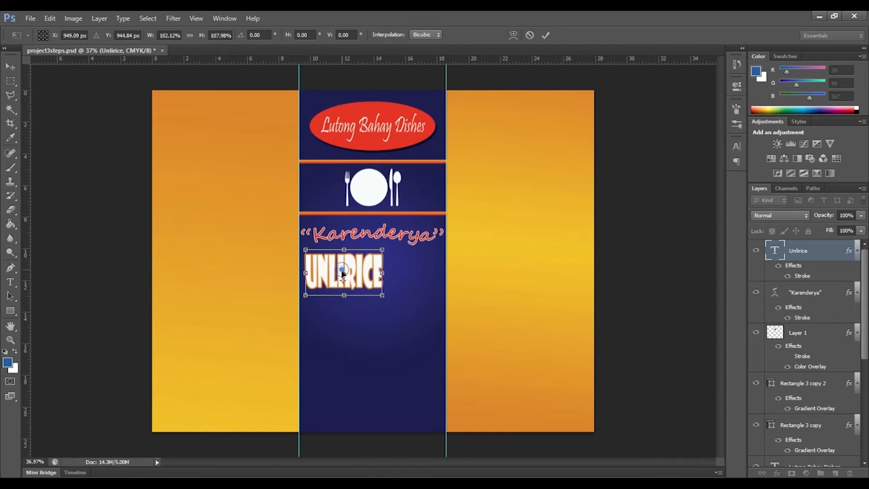
pyautogui.click(545, 36)
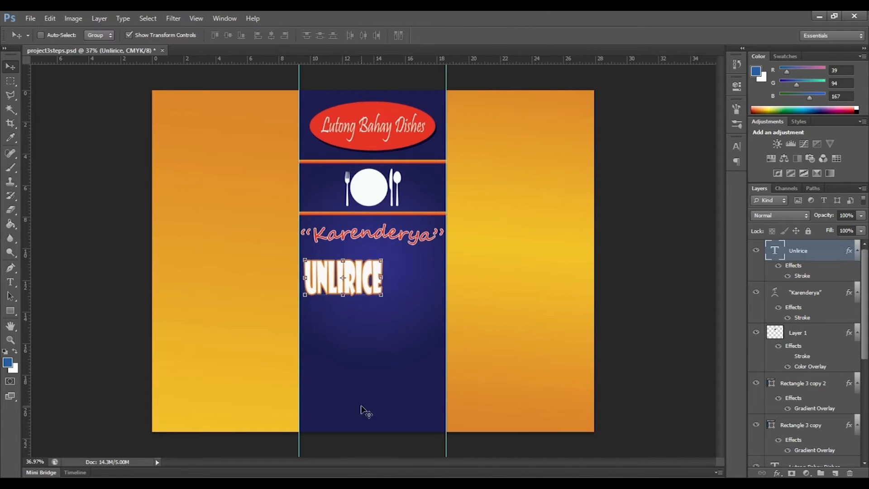
# - Draw a blue circle about 246 px in diameter with the Ellipse tool, to the right of the Unlirice text
pyautogui.scroll(3, 351, 288)
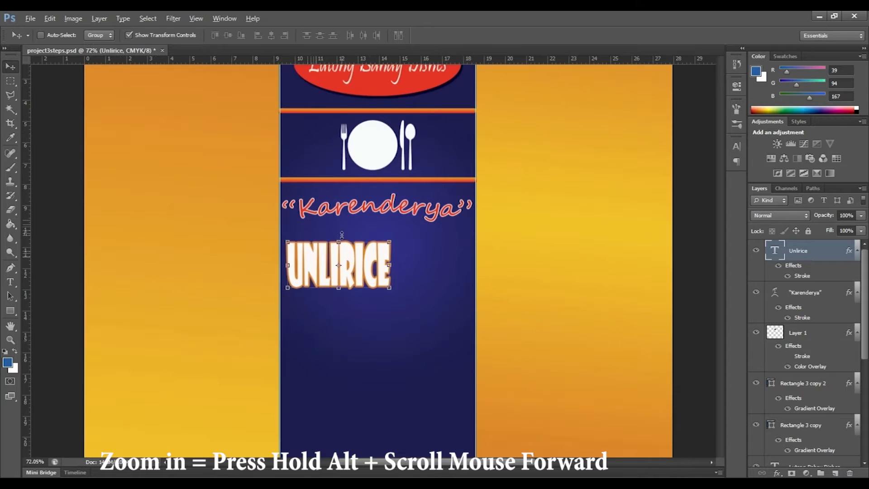
pyautogui.scroll(5, 360, 324)
pyautogui.scroll(-5, 365, 324)
pyautogui.scroll(-2, 360, 367)
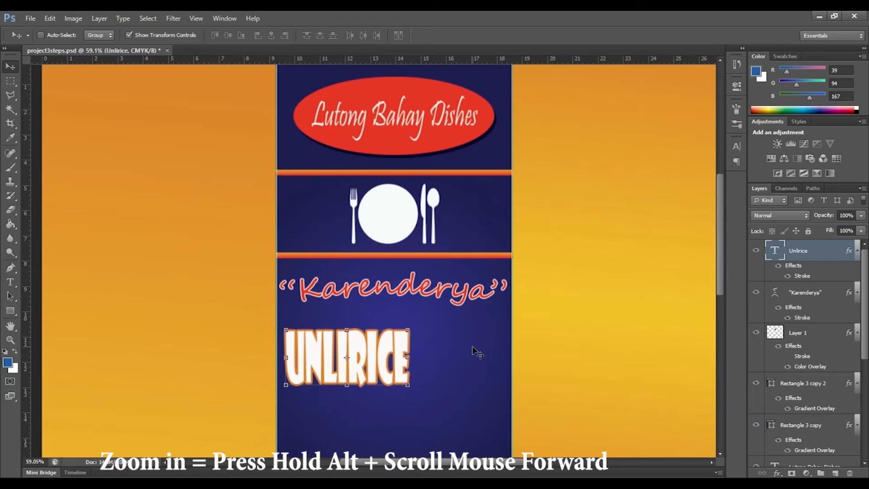
pyautogui.scroll(-1, 475, 352)
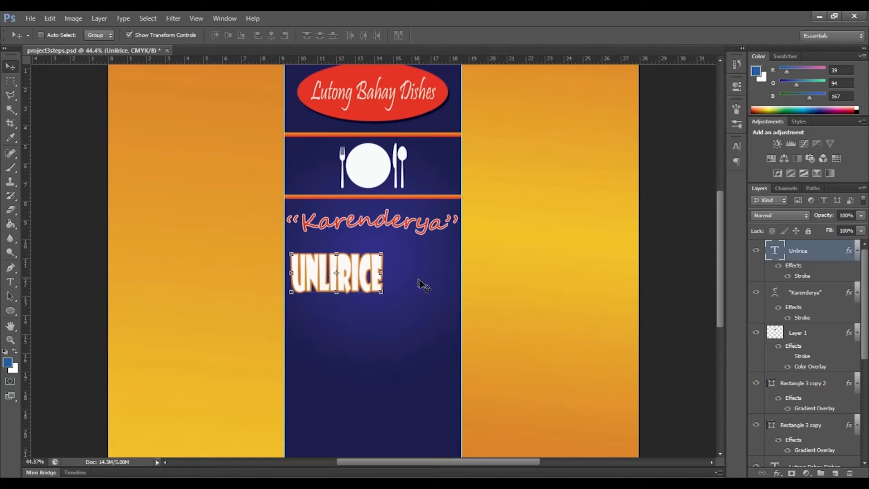
pyautogui.click(9, 312)
pyautogui.click(10, 311)
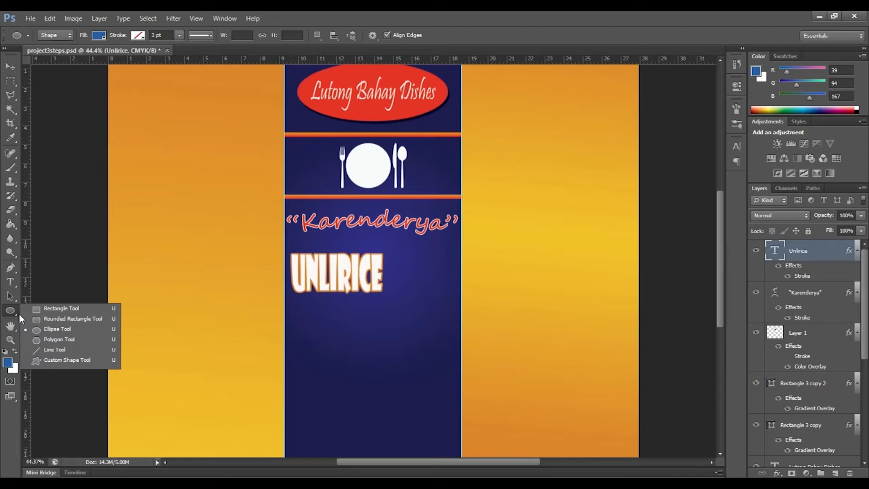
pyautogui.click(56, 332)
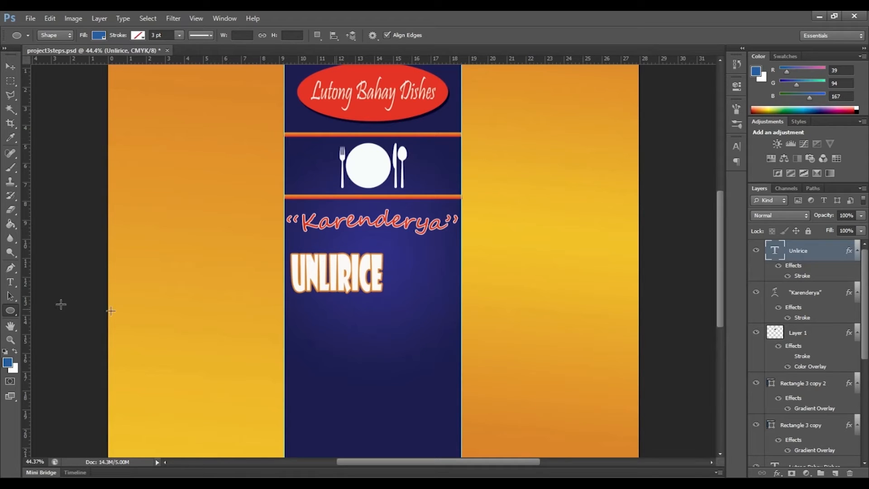
pyautogui.click(10, 311)
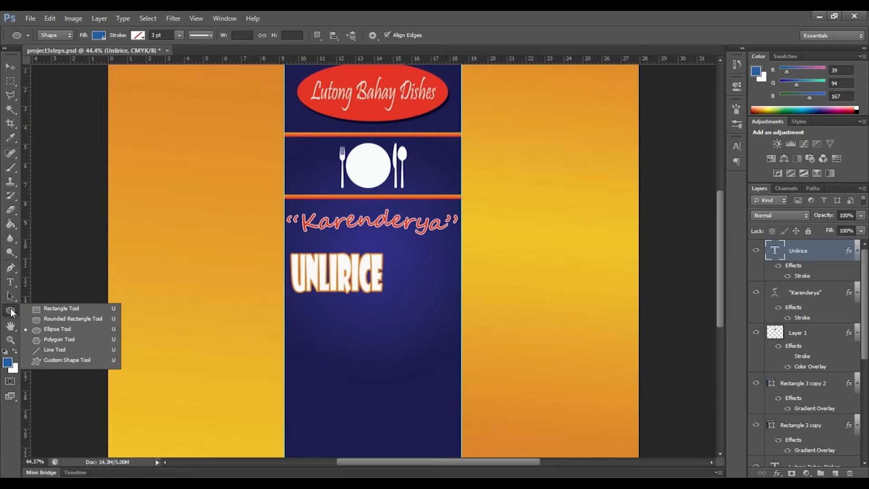
pyautogui.click(57, 329)
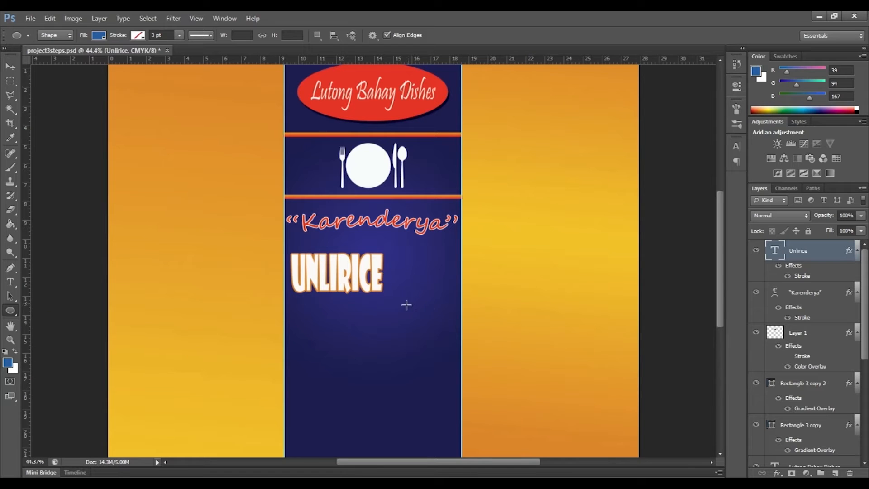
pyautogui.moveTo(401, 305); pyautogui.dragTo(464, 246)
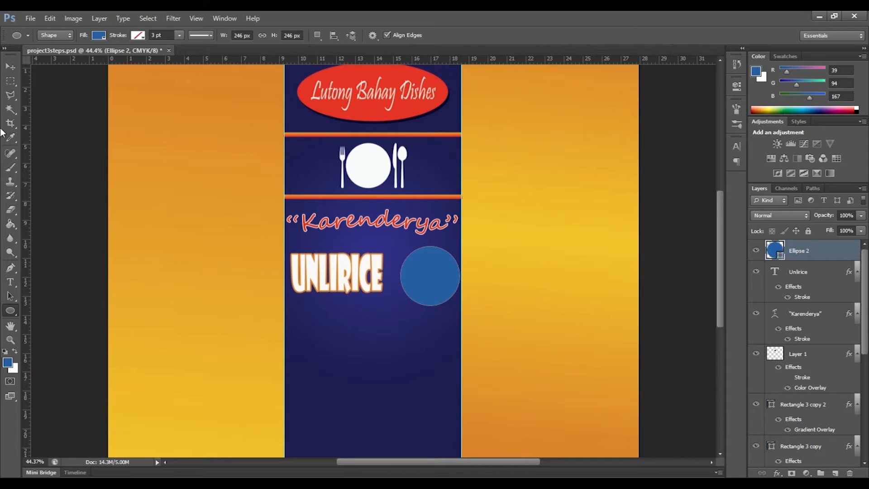
# - Move the blue circle closer to the Unlirice text and scale it up slightly around its centre
pyautogui.click(10, 67)
pyautogui.moveTo(414, 275); pyautogui.dragTo(404, 279)
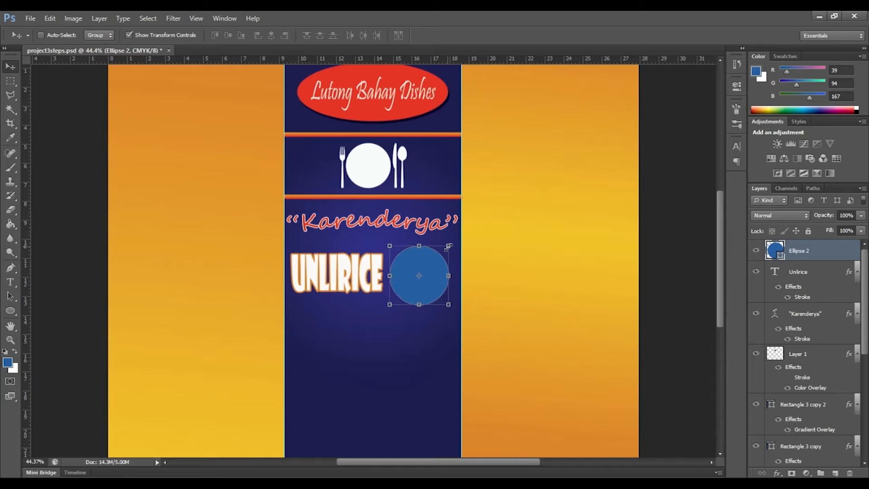
pyautogui.moveTo(448, 246); pyautogui.dragTo(455, 241)
pyautogui.click(545, 35)
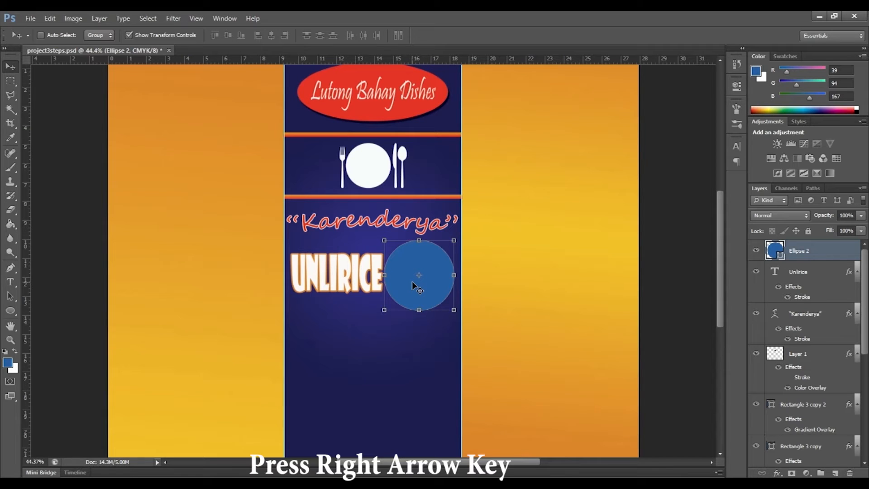
# - Nudge the blue circle right in small increments to leave a narrow gap beside the Unlirice text, within the panel
pyautogui.press('Right')
pyautogui.press('Right')
pyautogui.press('Right')
pyautogui.press('Right')
pyautogui.press('Right')
pyautogui.press('Right')
pyautogui.press('Right')
pyautogui.press('Right')
pyautogui.press('Right')
pyautogui.press('Right')
pyautogui.press('Right')
pyautogui.press('Right')
pyautogui.press('Right')
pyautogui.press('Right')
pyautogui.press('Right')
pyautogui.press('Right')
pyautogui.press('Right')
pyautogui.press('Right')
pyautogui.press('Right')
pyautogui.press('Right')
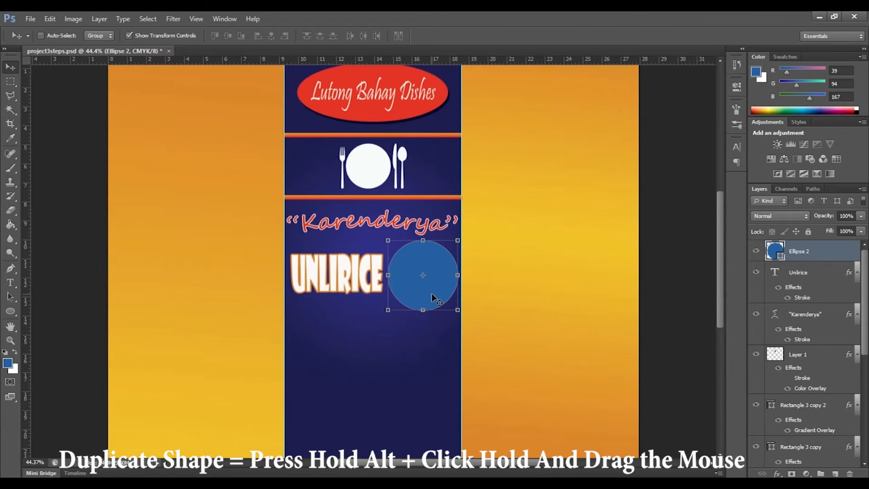
# - Duplicate the blue circle beside Unlirice and nudge the copy until it sits directly over the original
pyautogui.moveTo(418, 289)
pyautogui.mouseDown()
pyautogui.moveTo(413, 325)
pyautogui.moveTo(426, 290)
pyautogui.mouseUp()
pyautogui.press('Right')
pyautogui.press('Right')
pyautogui.press('Up')
pyautogui.press('Up')
pyautogui.press('Up')
pyautogui.press('Up')
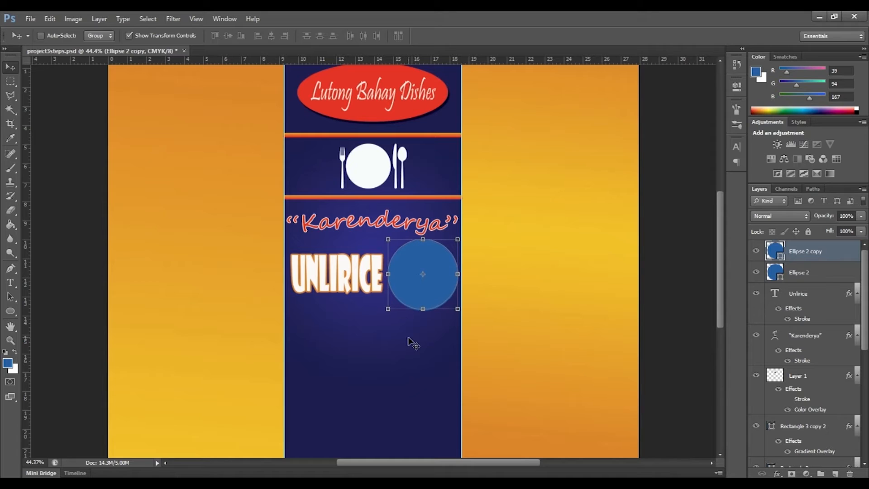
pyautogui.press('Down')
pyautogui.press('Left')
pyautogui.press('Down')
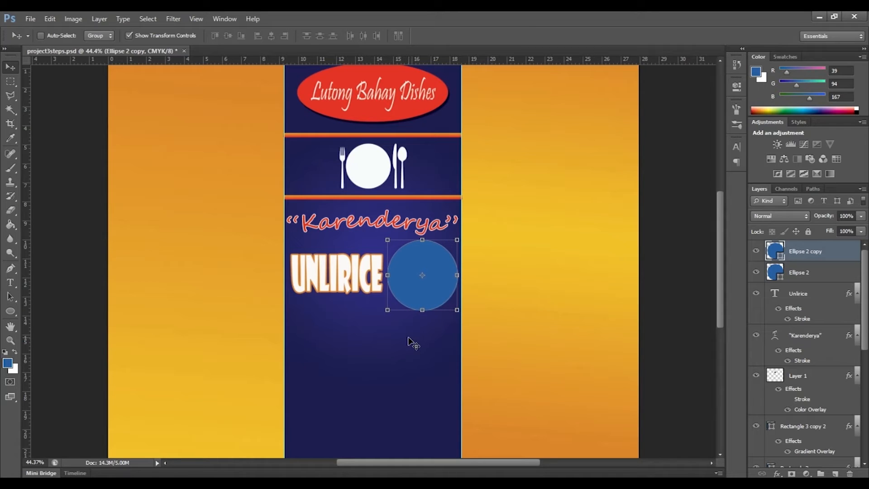
pyautogui.press('Right')
pyautogui.press('Up')
pyautogui.press('Right')
pyautogui.press('Left')
# - Scale the duplicate circle to 87.63% around its centre and hide its layer
pyautogui.moveTo(458, 239); pyautogui.dragTo(456, 242)
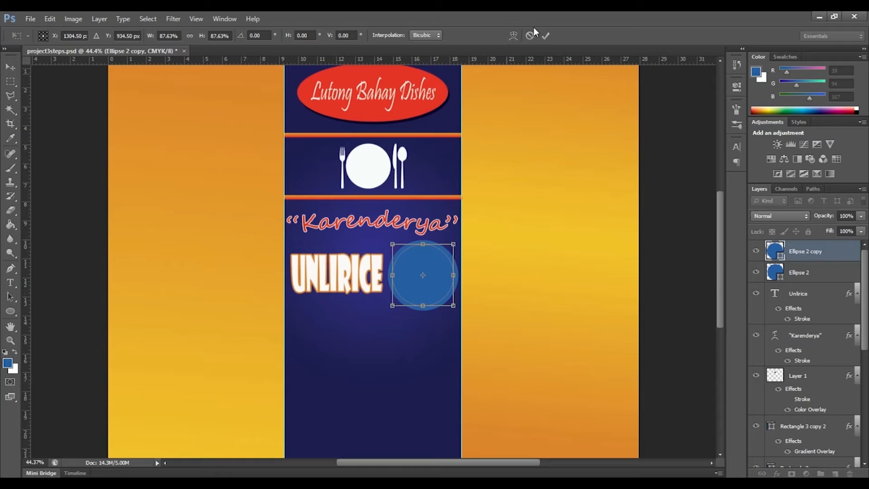
pyautogui.click(546, 36)
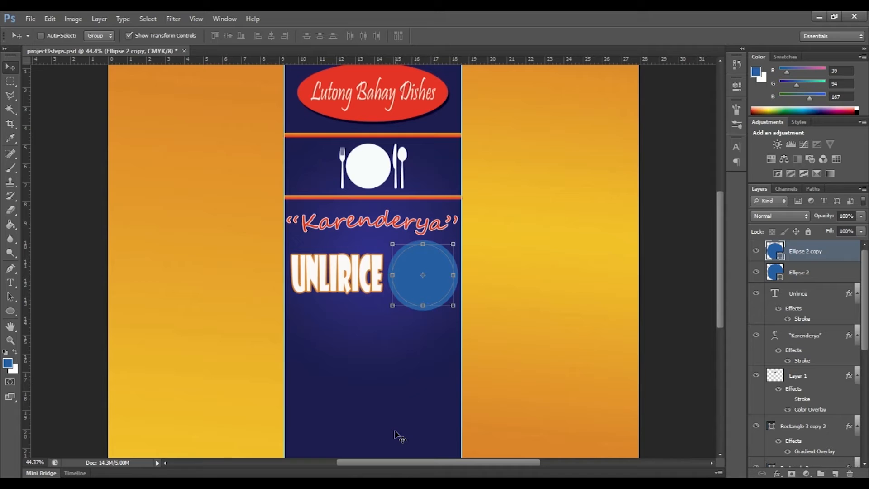
pyautogui.click(756, 251)
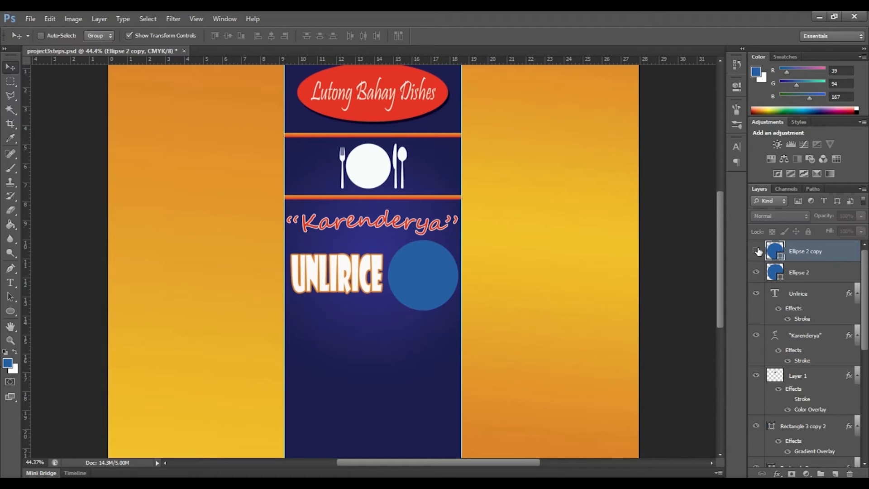
pyautogui.click(755, 252)
pyautogui.click(756, 252)
# - Give the larger original circle a dashed stroke with a width of 7.92 pt
pyautogui.keyDown('ctrl'); pyautogui.click(428, 275); pyautogui.keyUp('ctrl')
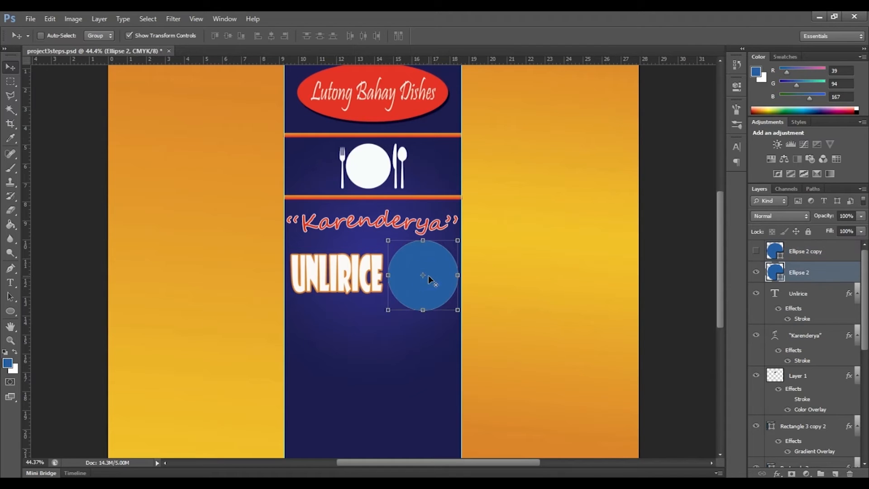
pyautogui.click(11, 310)
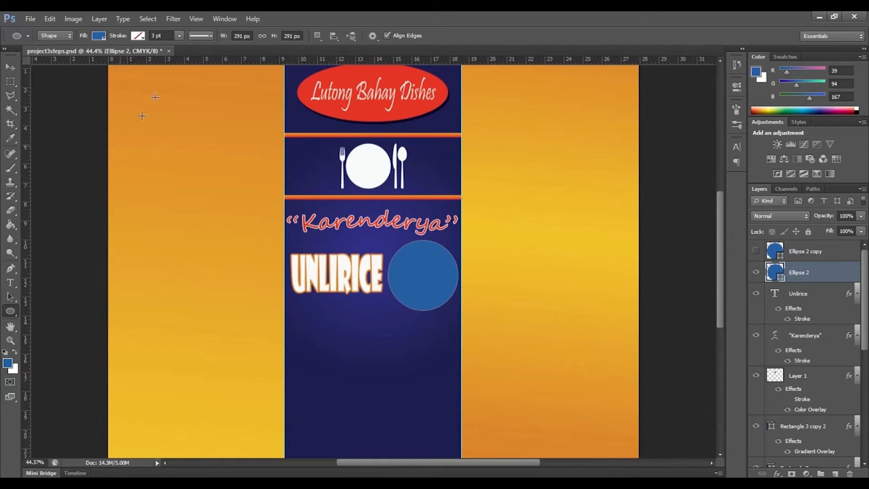
pyautogui.click(211, 35)
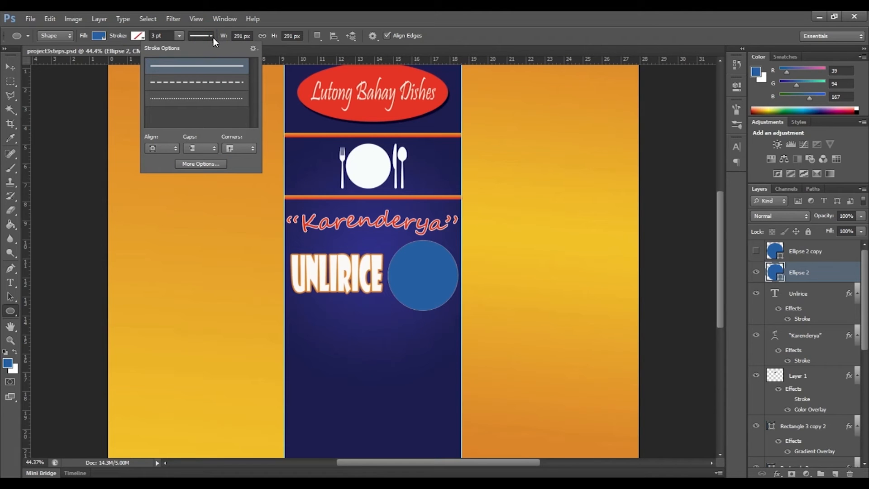
pyautogui.click(207, 86)
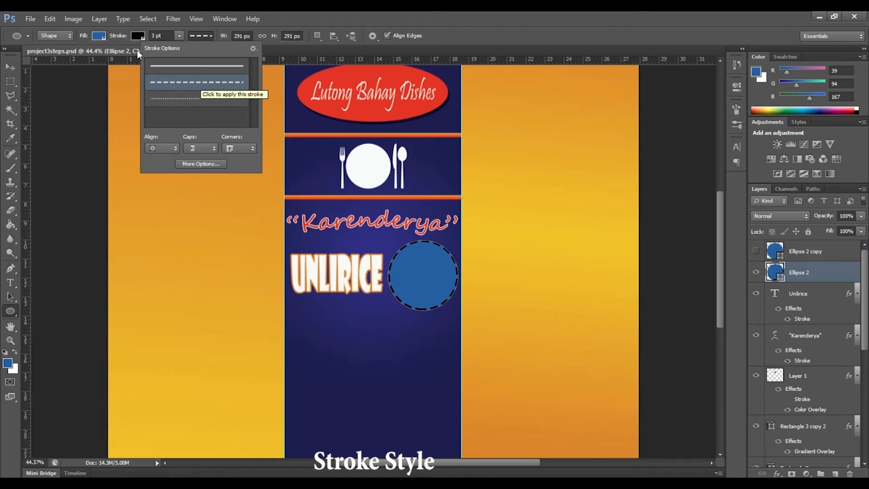
pyautogui.click(177, 36)
pyautogui.click(176, 37)
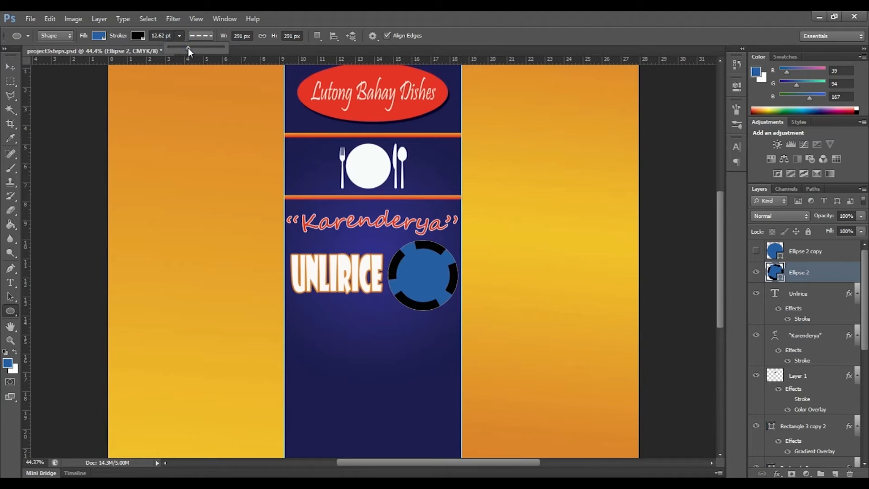
pyautogui.moveTo(186, 48); pyautogui.dragTo(181, 46)
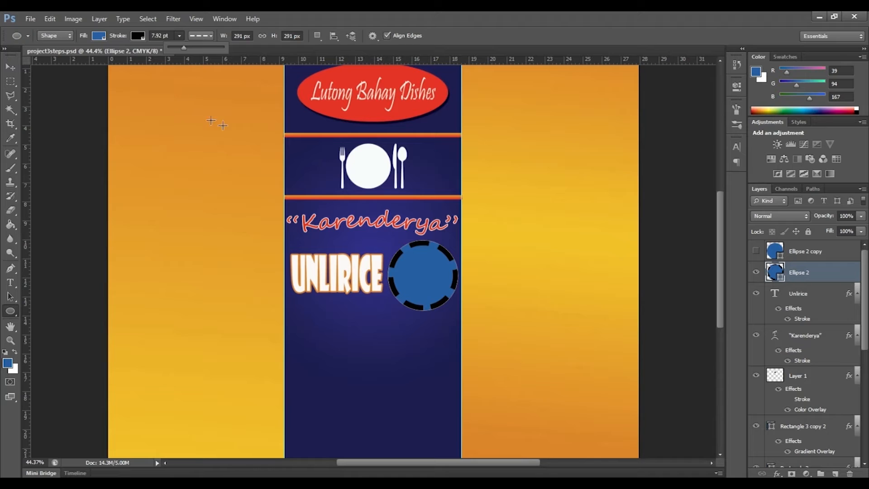
pyautogui.click(322, 14)
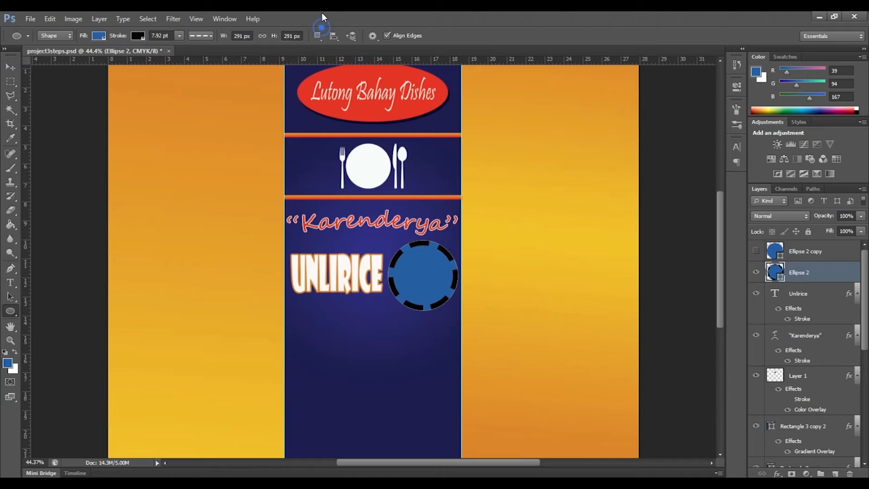
# - Set the dashed circle's fill to no colour so only its outline is drawn
pyautogui.click(99, 36)
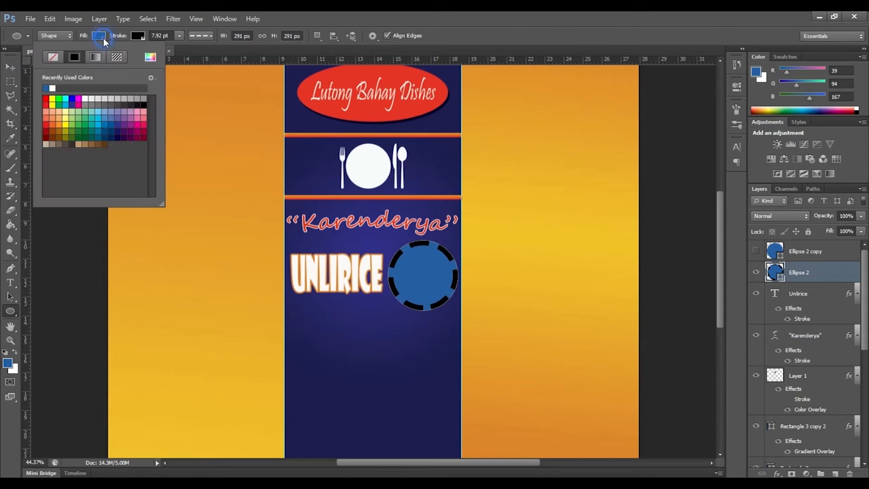
pyautogui.click(52, 56)
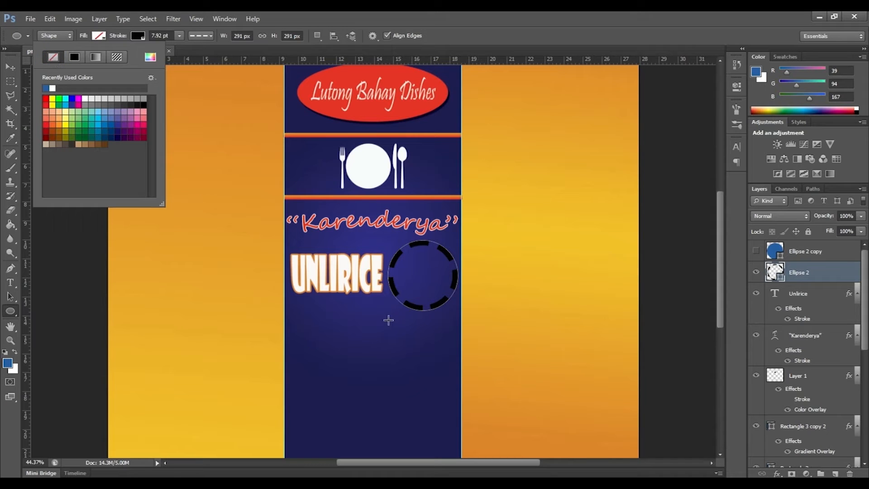
pyautogui.click(47, 88)
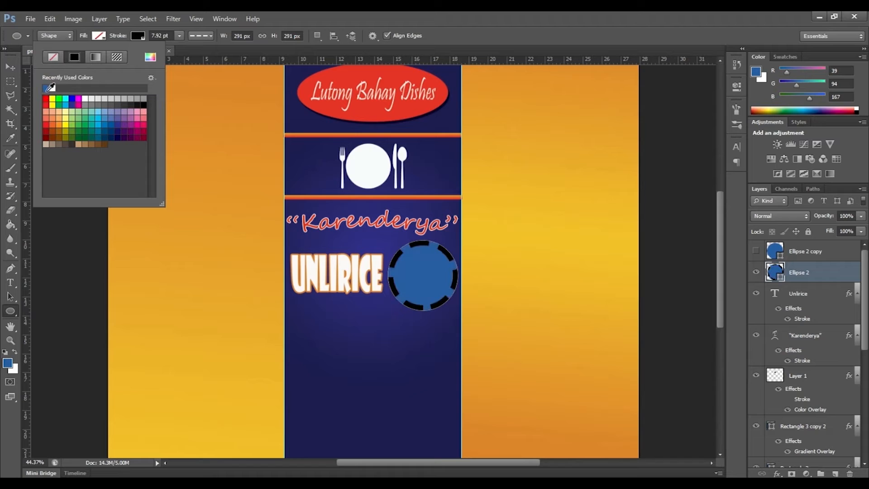
pyautogui.click(56, 55)
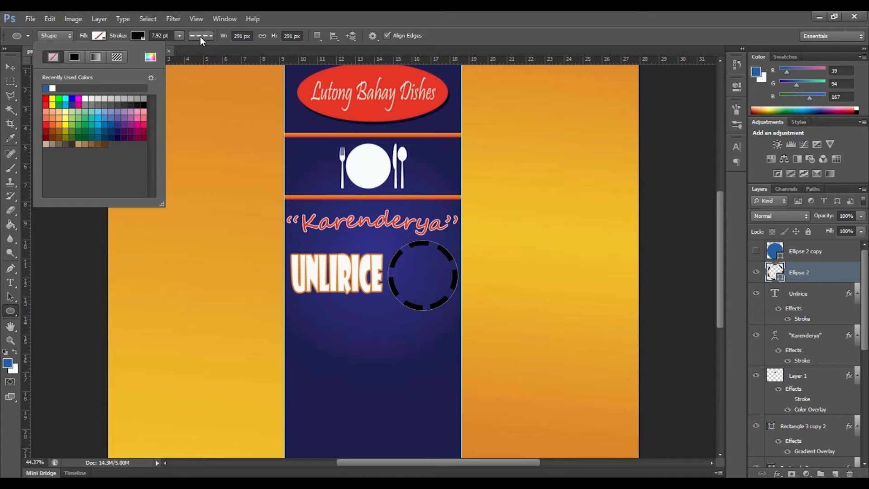
# - Set the dashed outline's stroke colour to orange #e59b25, sampled from the orange background panel
pyautogui.click(137, 36)
pyautogui.click(136, 35)
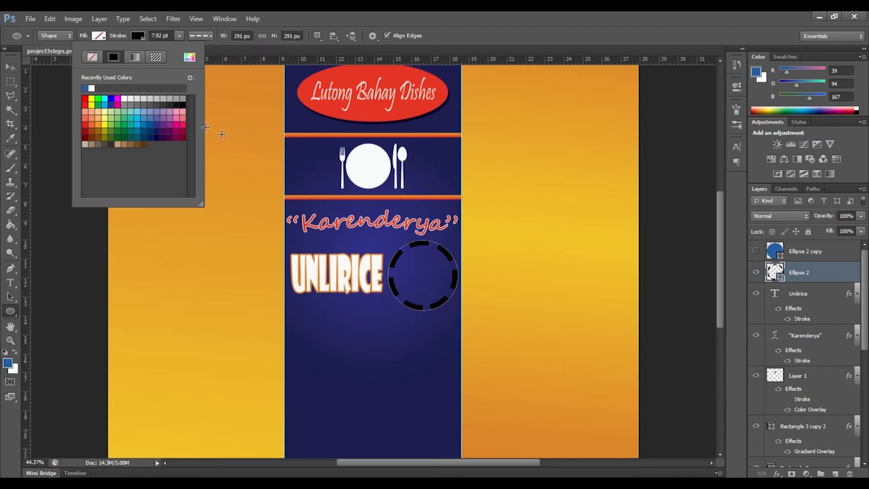
pyautogui.click(189, 56)
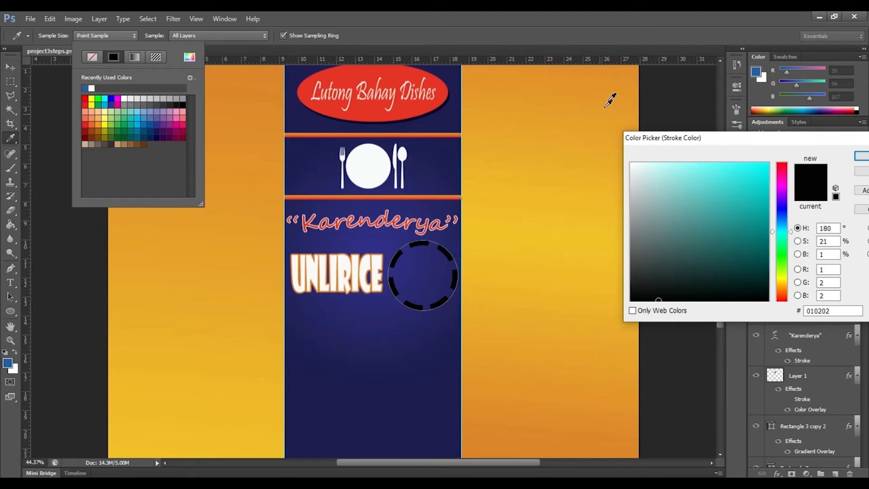
pyautogui.click(629, 107)
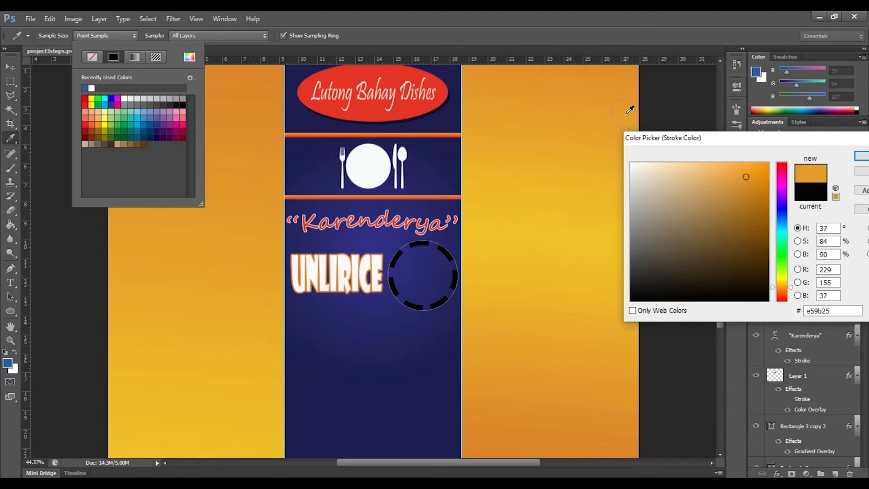
pyautogui.click(860, 156)
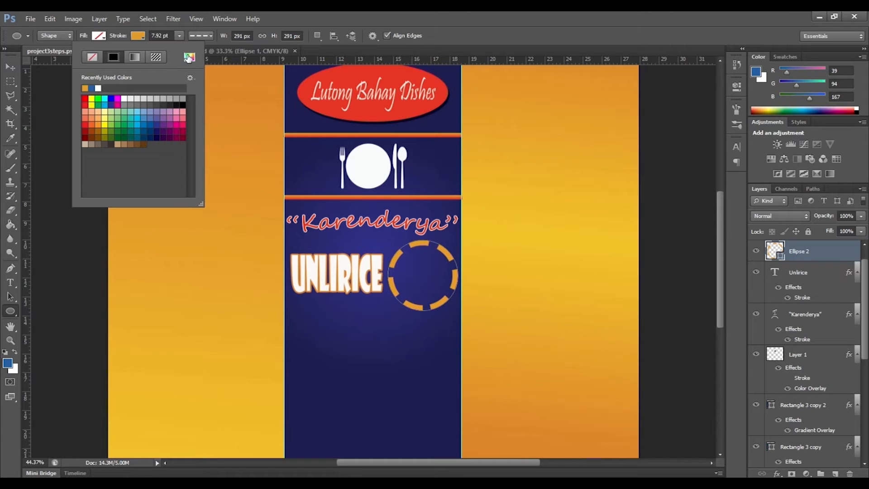
# - Change the dashed outline's stroke colour to yellow-green #ccc512 in the colour picker
pyautogui.click(190, 58)
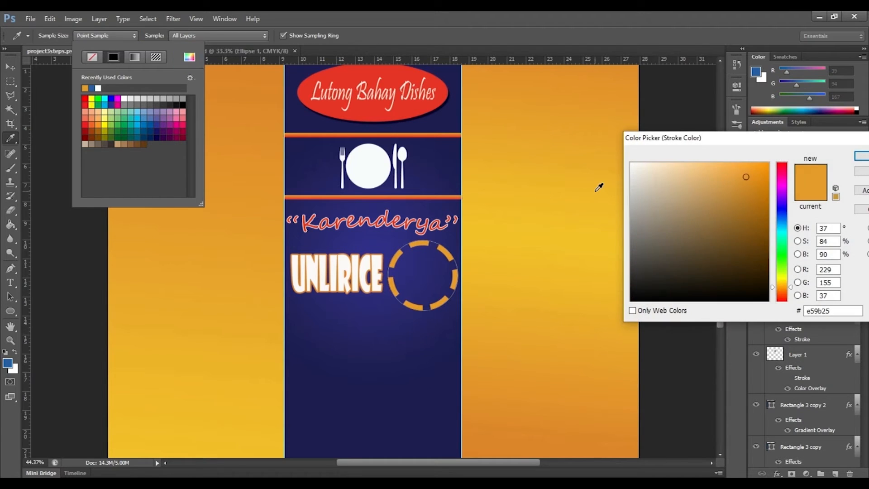
pyautogui.click(783, 276)
pyautogui.moveTo(756, 189); pyautogui.dragTo(758, 183)
pyautogui.click(780, 277)
pyautogui.click(765, 192)
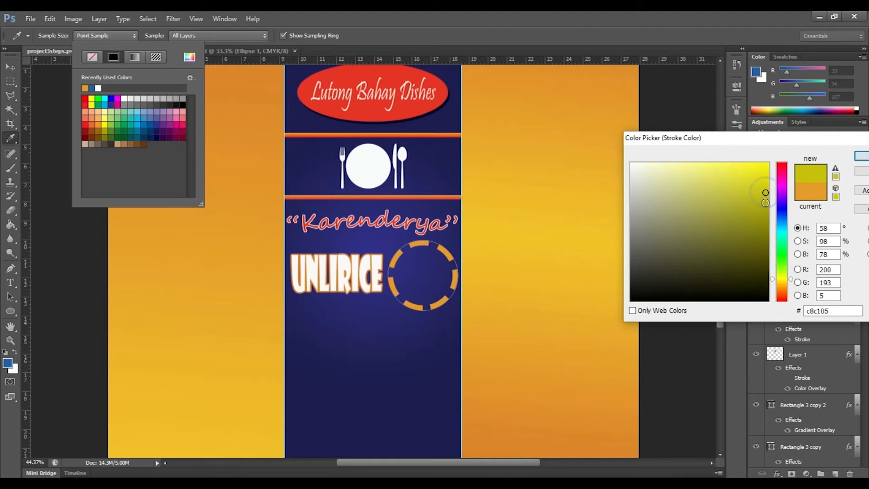
pyautogui.click(757, 191)
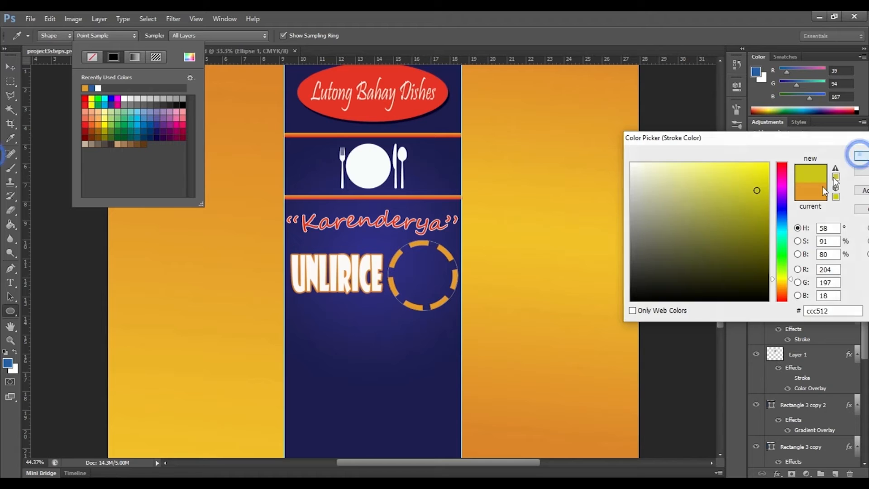
pyautogui.click(861, 156)
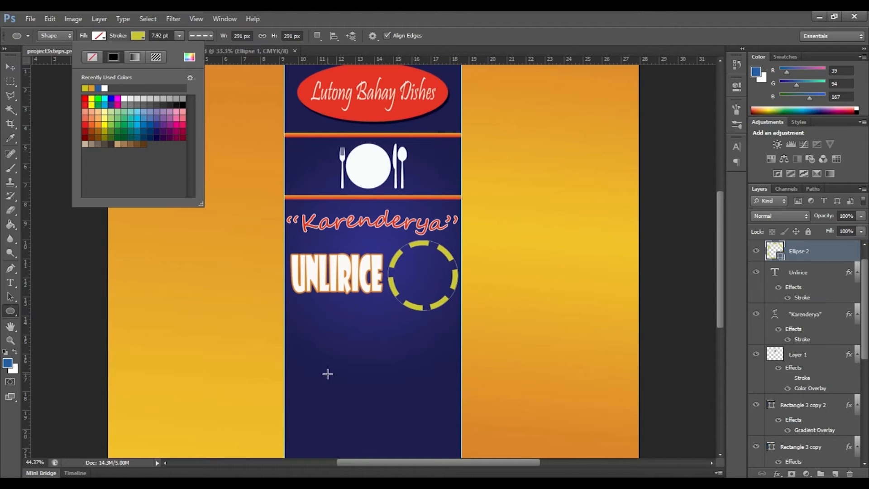
pyautogui.click(328, 374)
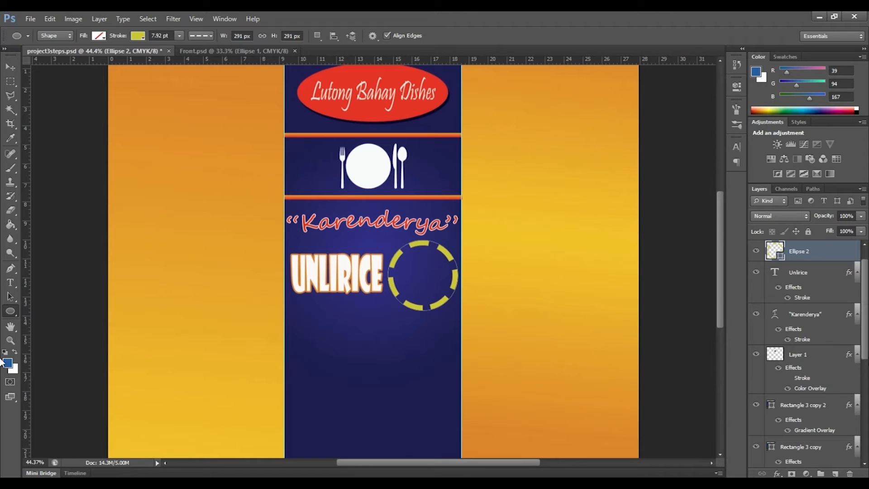
# - Show the hidden inner circle again and fill it with red #e73525, sampled from the Lutong Bahay Dishes oval
pyautogui.moveTo(864, 351); pyautogui.dragTo(865, 335)
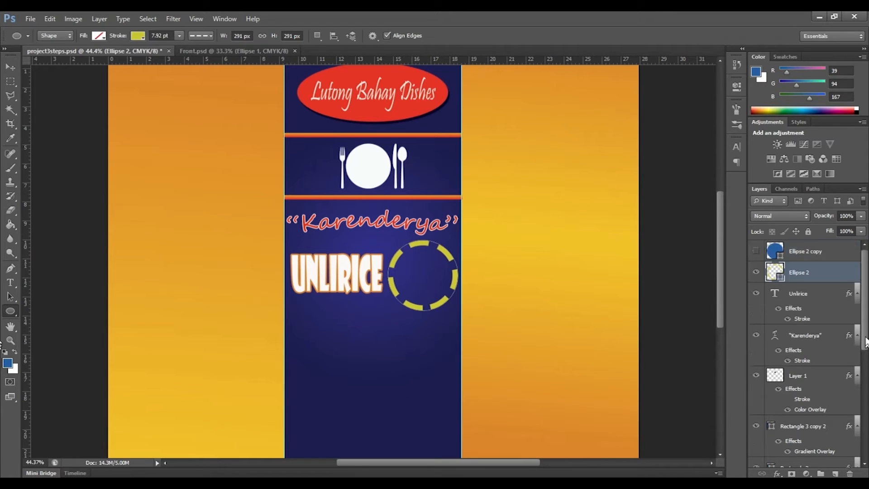
pyautogui.click(757, 251)
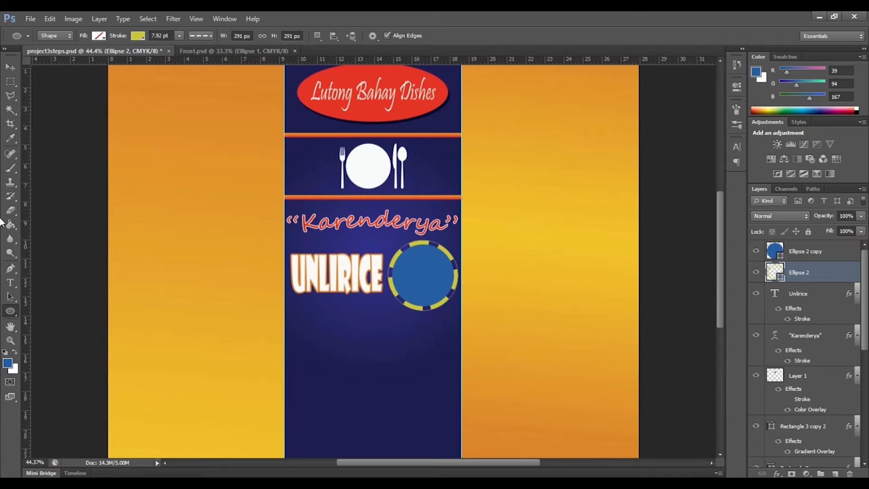
pyautogui.doubleClick(776, 253)
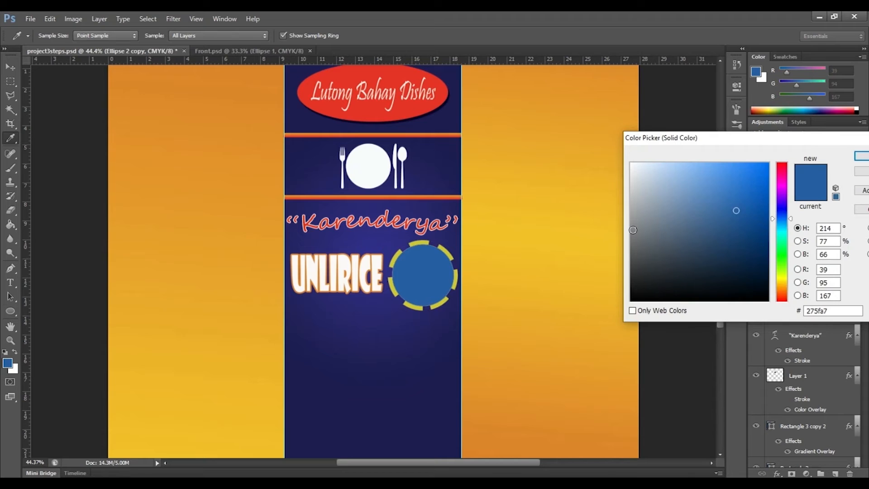
pyautogui.click(369, 106)
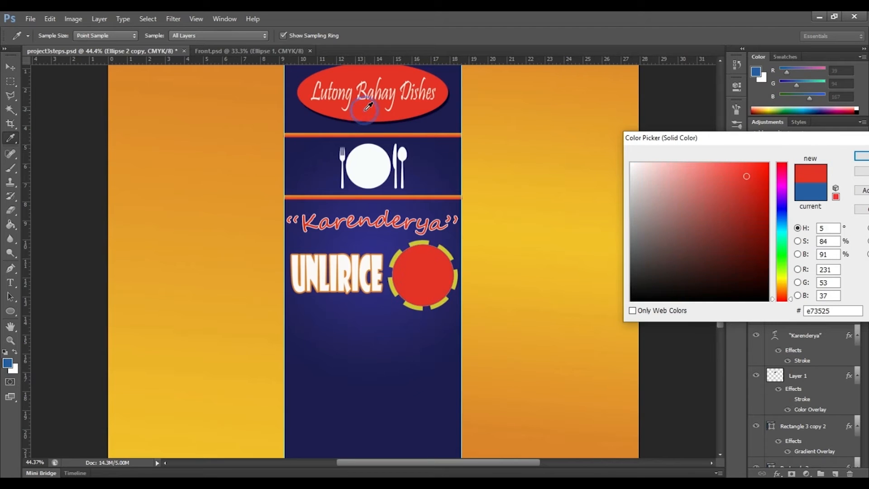
pyautogui.click(860, 156)
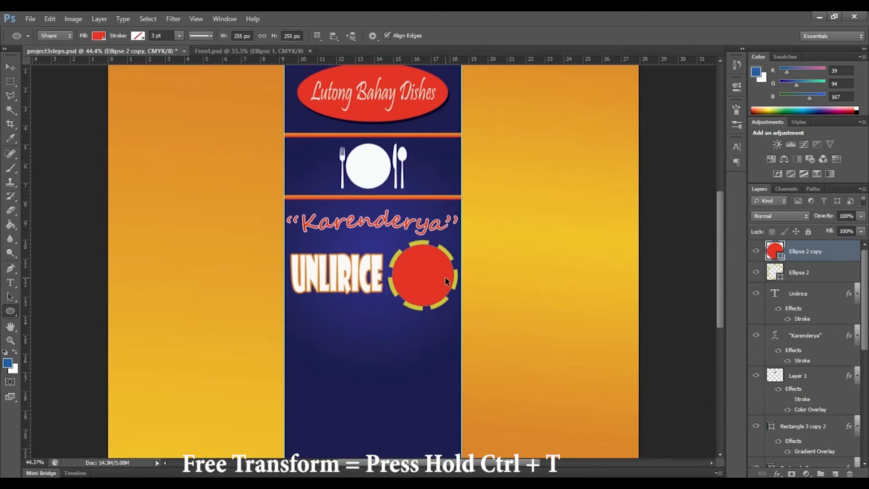
# - Scale the red inner circle to 92.94% around its centre, leaving a gap inside the dashed ring
pyautogui.hotkey('ctrl', 't')
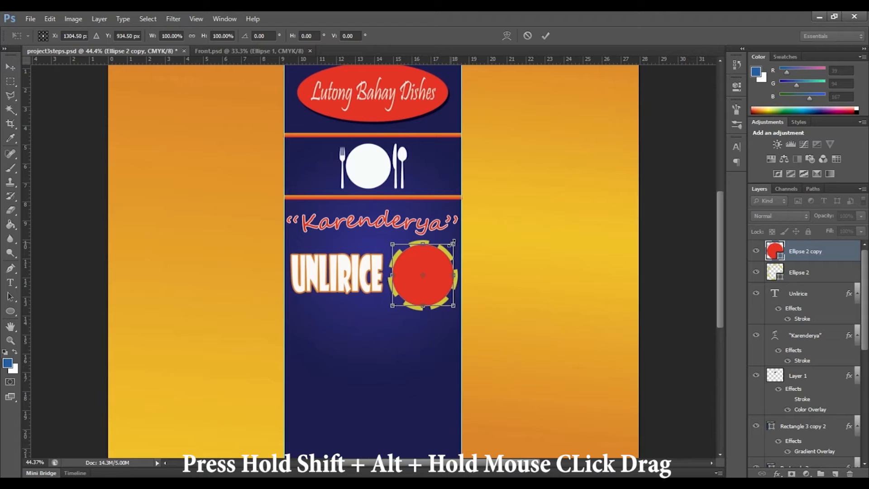
pyautogui.moveTo(453, 242); pyautogui.dragTo(450, 244)
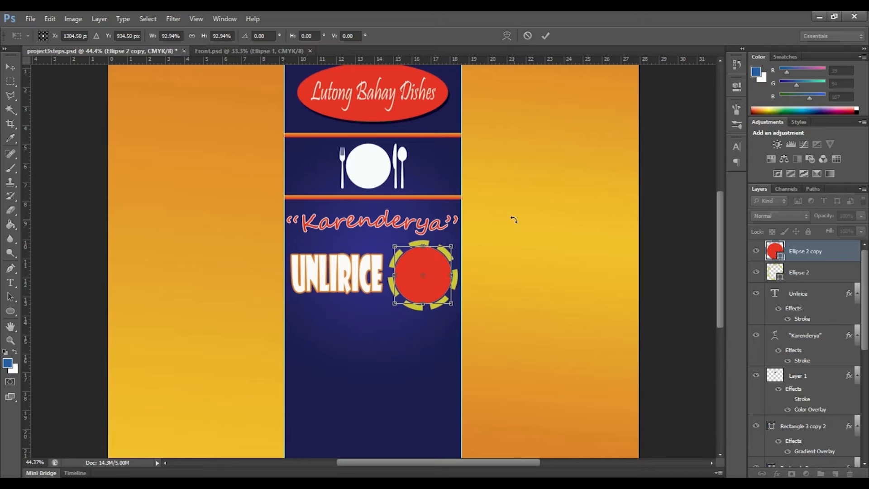
pyautogui.click(545, 35)
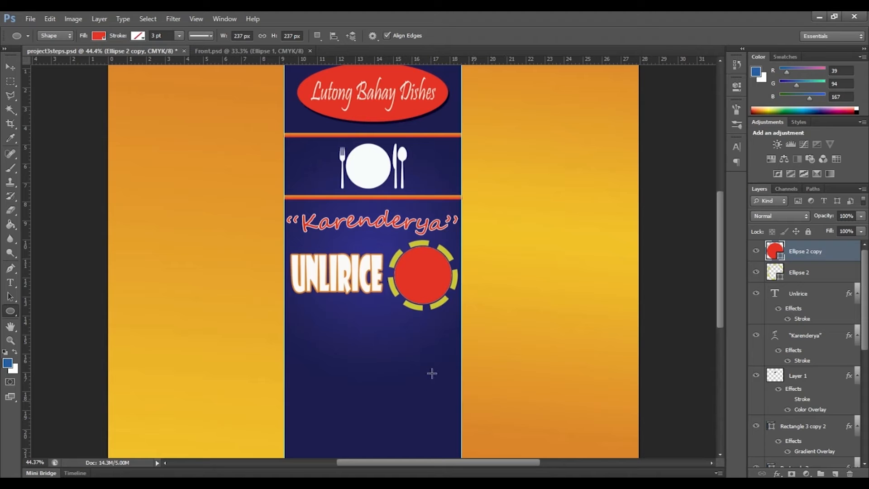
pyautogui.scroll(4, 439, 281)
pyautogui.scroll(5, 439, 281)
pyautogui.scroll(4, 426, 346)
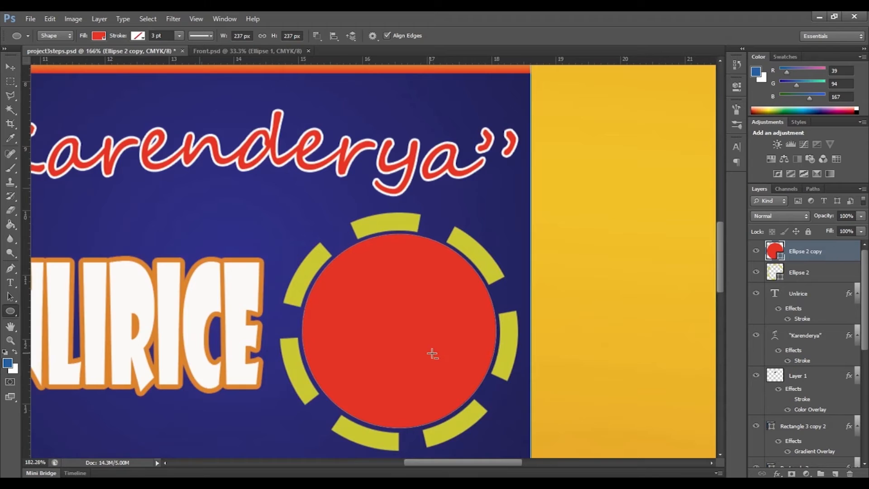
pyautogui.scroll(-8, 432, 354)
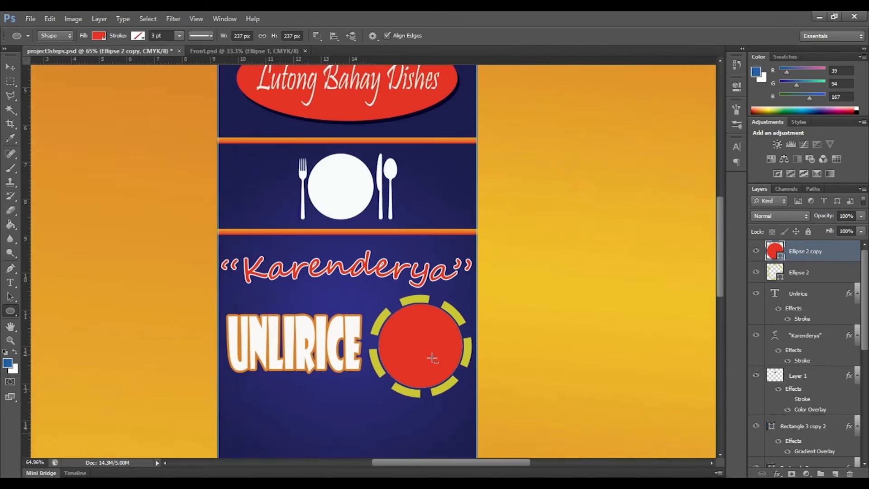
# - Add the text P 90 over the red circle in yellow Showcard Gothic at 30.24 pt
pyautogui.scroll(-2, 420, 398)
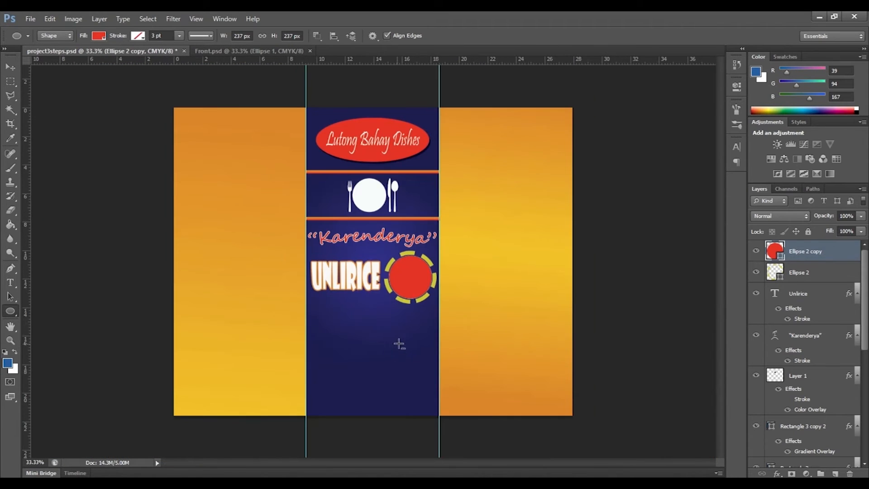
pyautogui.scroll(1, 398, 345)
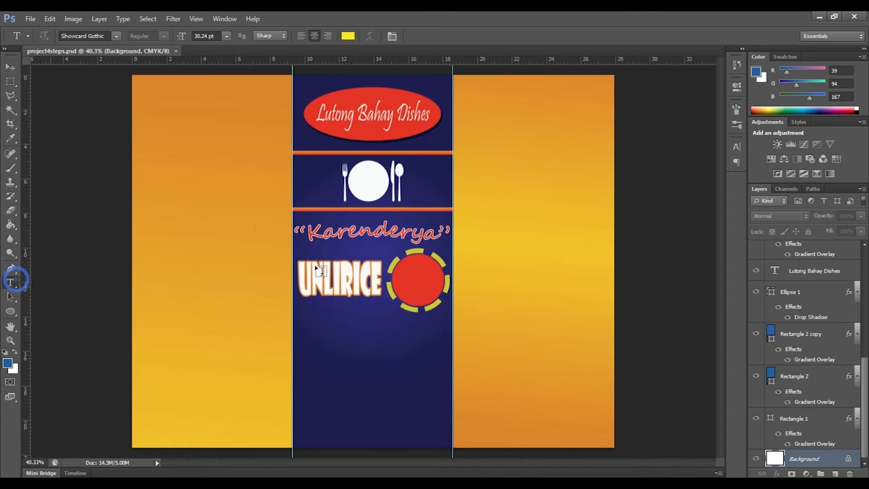
pyautogui.click(407, 272)
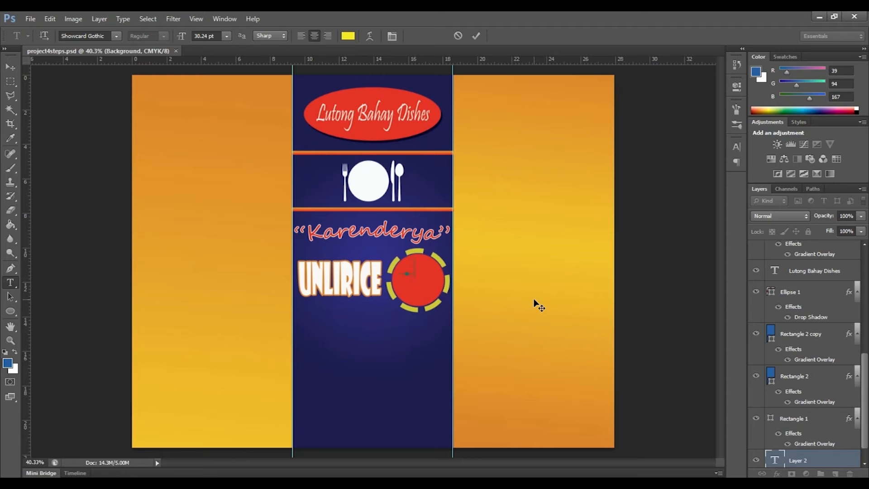
pyautogui.click(476, 36)
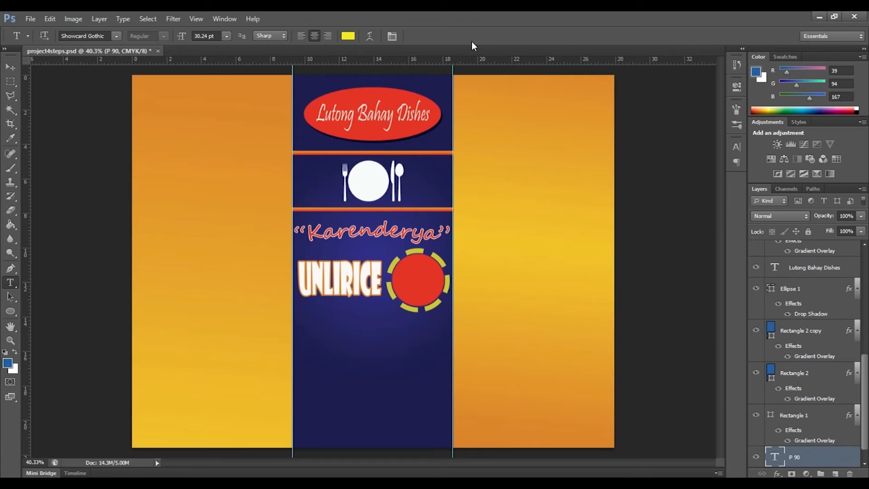
# - Move the P 90 text layer to the top of the layer stack, above the red circle
pyautogui.moveTo(808, 457); pyautogui.dragTo(813, 290)
pyautogui.moveTo(813, 290); pyautogui.dragTo(814, 294)
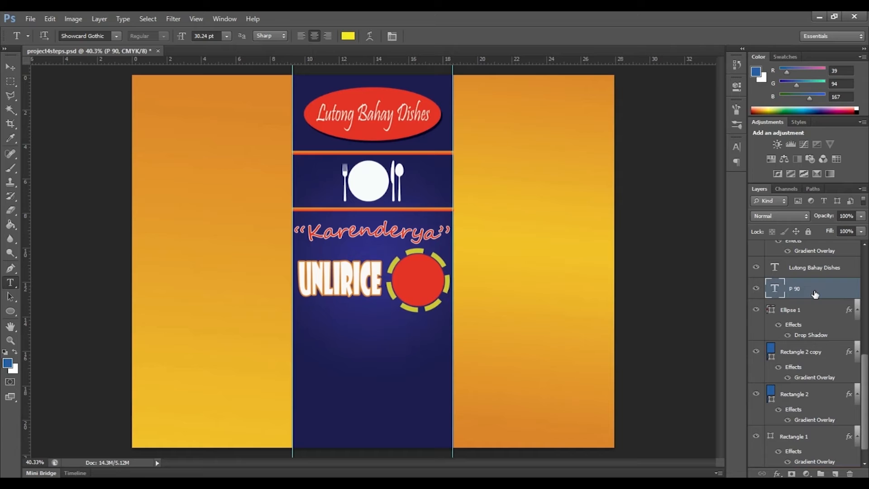
pyautogui.moveTo(866, 379); pyautogui.dragTo(866, 358)
pyautogui.moveTo(816, 396); pyautogui.dragTo(819, 256)
pyautogui.moveTo(866, 308); pyautogui.dragTo(867, 292)
pyautogui.moveTo(815, 299); pyautogui.dragTo(816, 251)
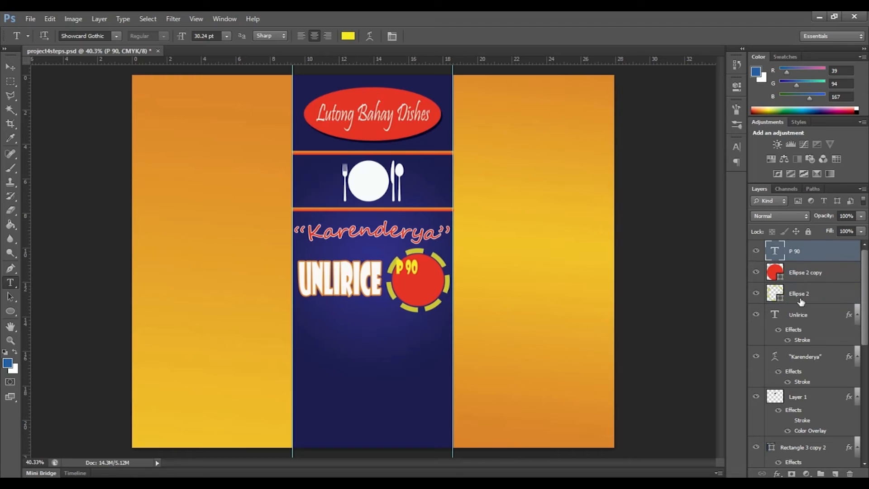
# - Scale the P 90 text to 99.64% width and 100.48% height, and move it to the centre of the red circle
pyautogui.click(8, 68)
pyautogui.moveTo(414, 269); pyautogui.dragTo(418, 292)
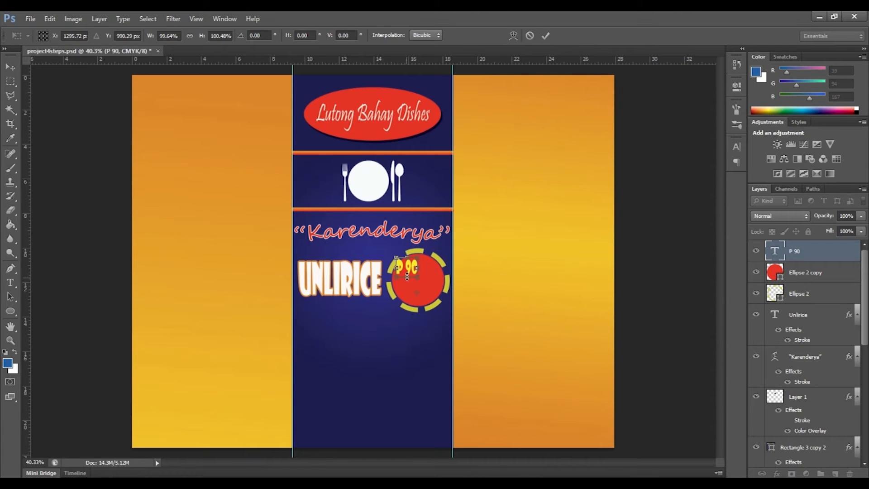
pyautogui.click(546, 36)
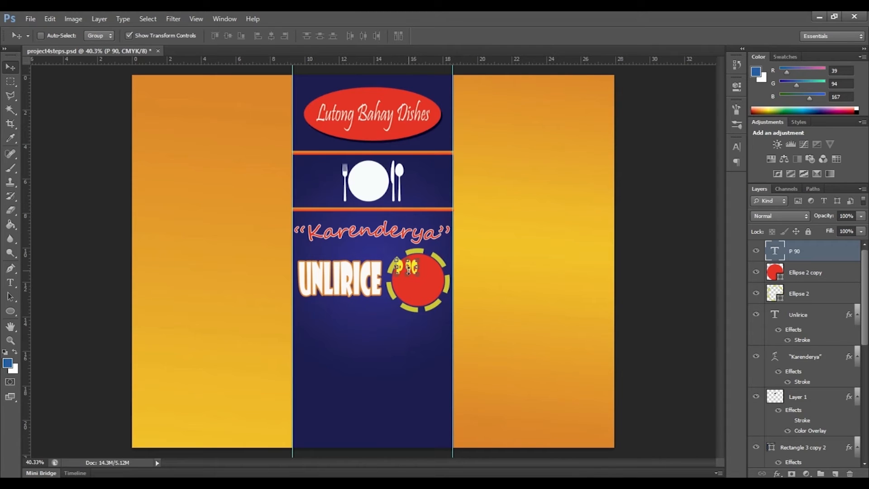
pyautogui.moveTo(413, 272); pyautogui.dragTo(421, 282)
# - Enlarge all of the P 90 text to 55.39 pt
pyautogui.press('t')
pyautogui.click(421, 281)
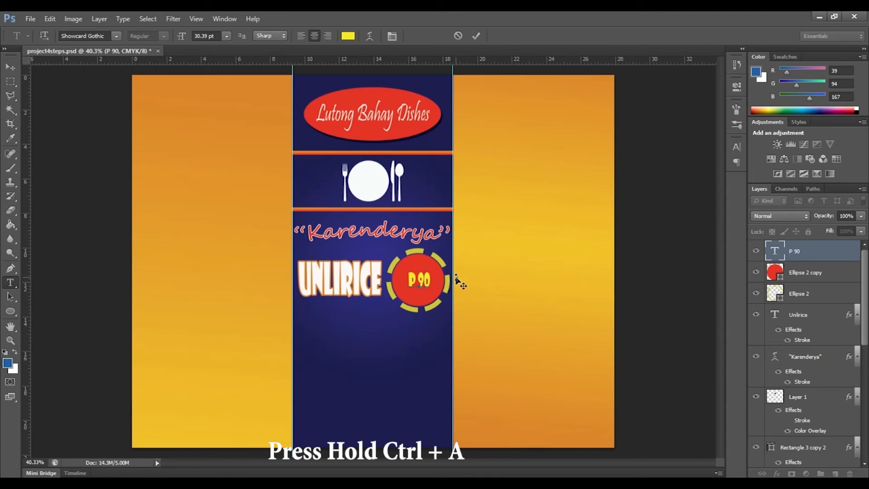
pyautogui.hotkey('ctrl', 'a')
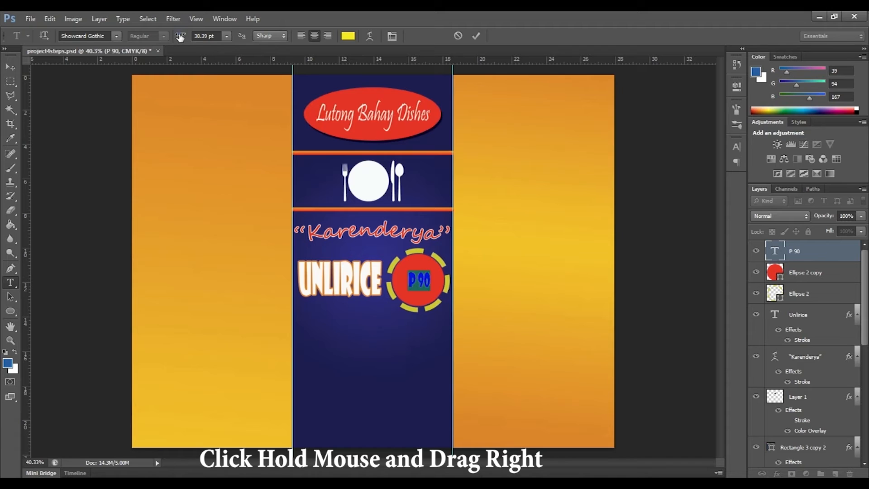
pyautogui.moveTo(180, 36); pyautogui.dragTo(184, 53)
pyautogui.click(476, 36)
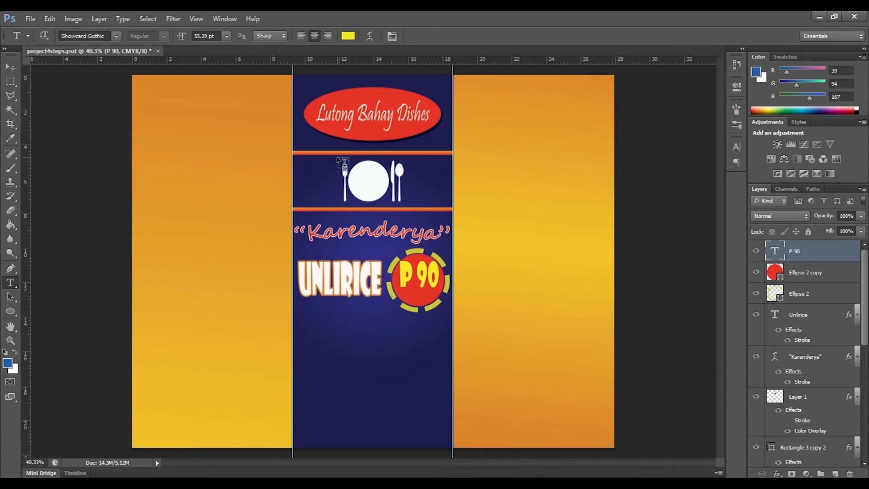
# - Nudge the enlarged P 90 text down and slightly left to centre it within the red circle
pyautogui.click(10, 67)
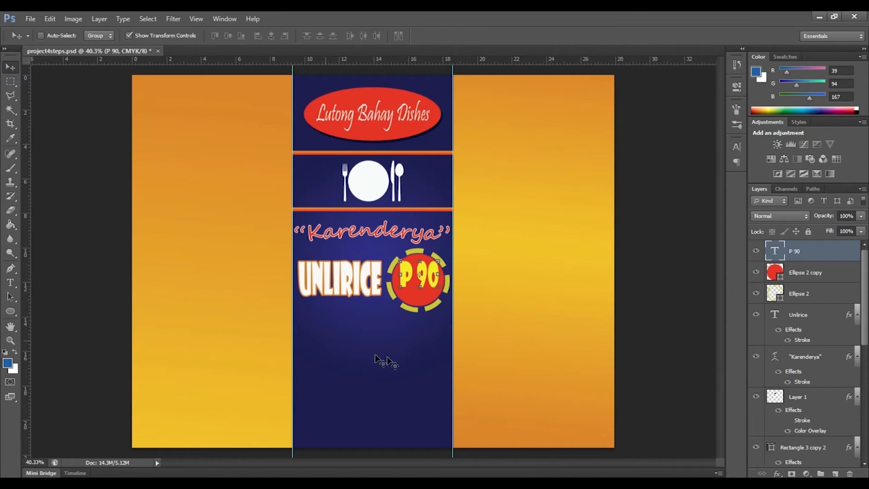
pyautogui.hotkey('shift', 'Down')
pyautogui.hotkey('shift', 'Down')
pyautogui.hotkey('shift', 'Down')
pyautogui.hotkey('shift', 'Down')
pyautogui.press('Down')
pyautogui.press('Down')
pyautogui.press('Down')
pyautogui.press('Down')
pyautogui.press('Left')
pyautogui.press('Left')
pyautogui.press('Down')
pyautogui.press('Down')
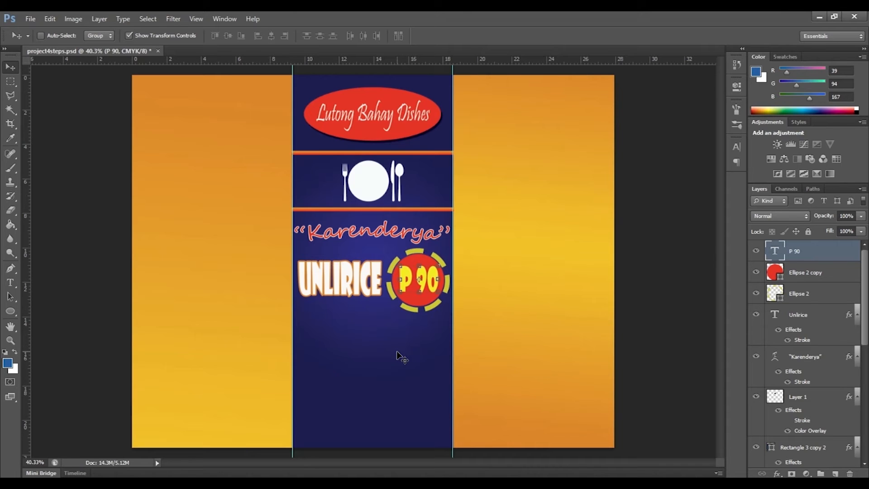
pyautogui.press('Up')
pyautogui.press('Left')
pyautogui.press('Down')
pyautogui.press('Right')
# - Change the font of the P 90 text to Stencil
pyautogui.click(10, 282)
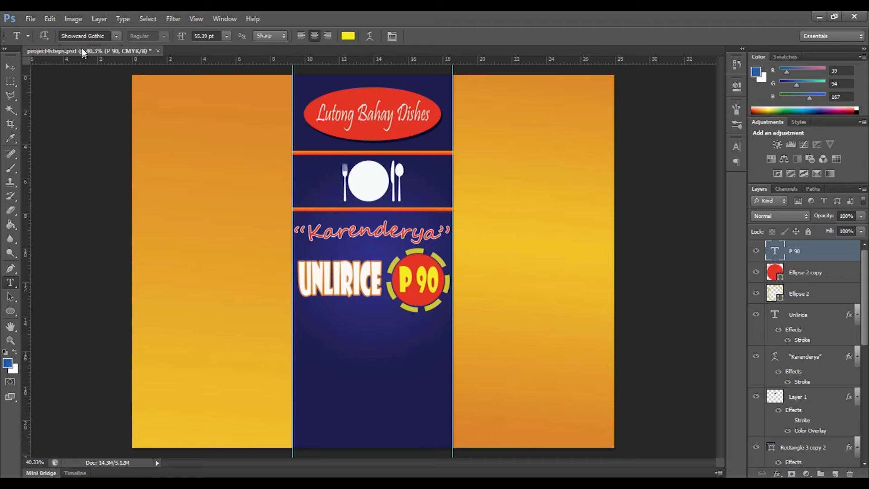
pyautogui.click(116, 39)
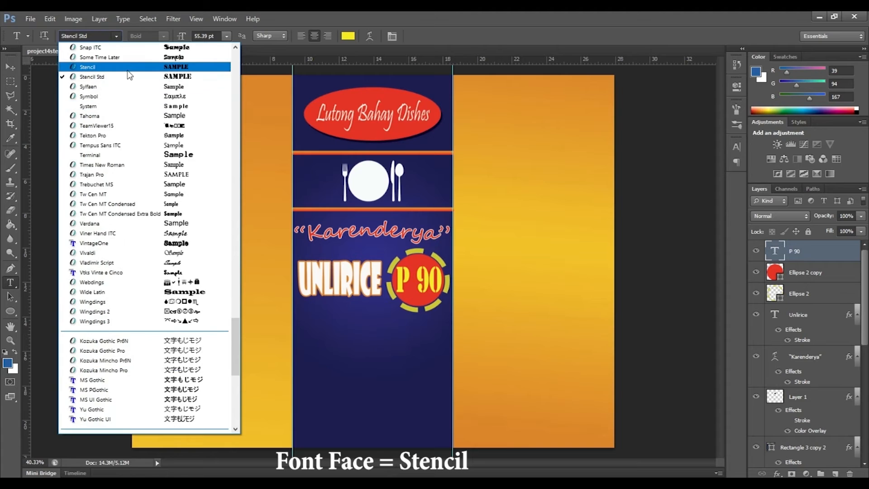
pyautogui.click(127, 68)
# - Stretch the P 90 text vertically to 108.87% of its height, with the width at 99.90%
pyautogui.press('v')
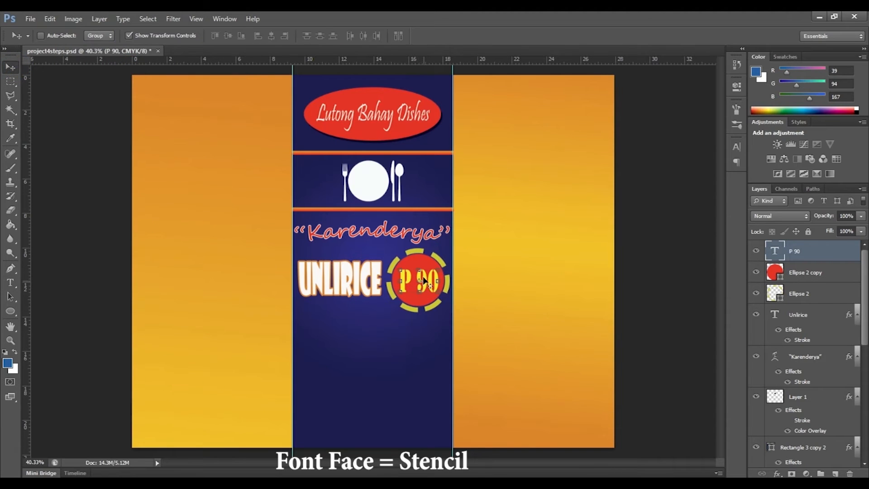
pyautogui.moveTo(420, 270); pyautogui.dragTo(420, 261)
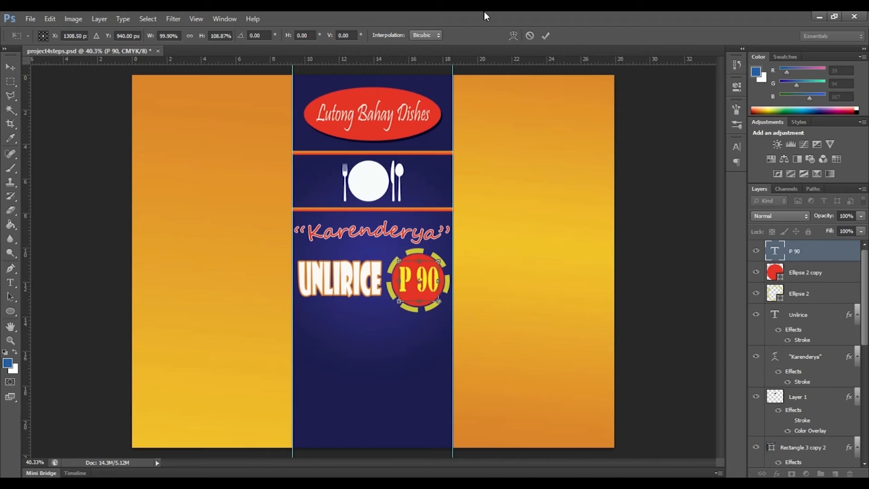
pyautogui.click(546, 36)
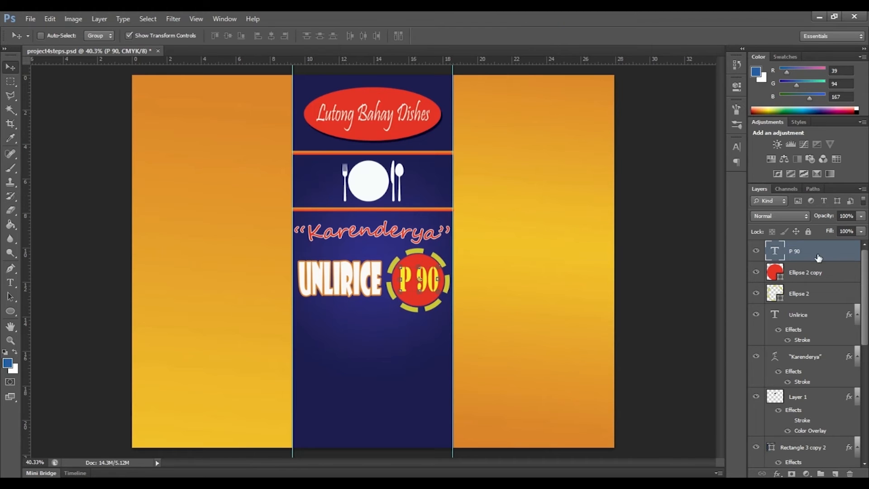
# - Add a stroke effect to the P 90 layer and set its colour to near-white #f3f8f8
pyautogui.doubleClick(821, 255)
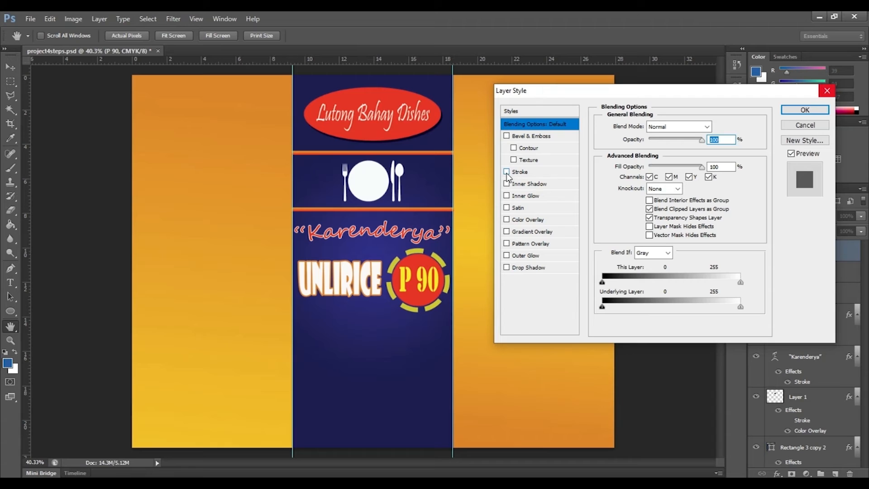
pyautogui.click(506, 172)
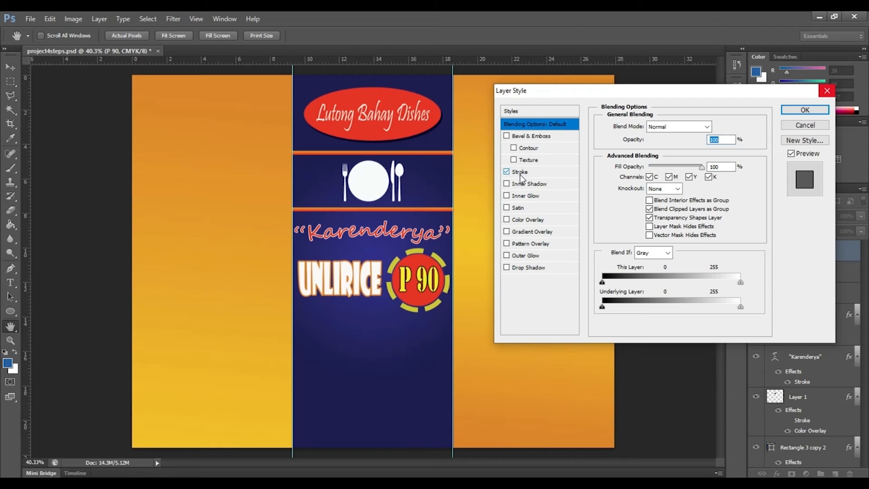
pyautogui.click(521, 174)
pyautogui.click(634, 202)
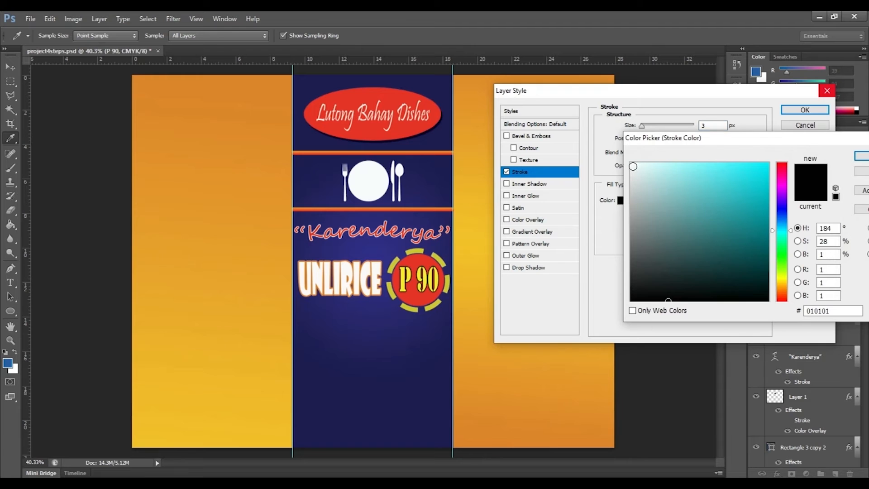
pyautogui.click(633, 166)
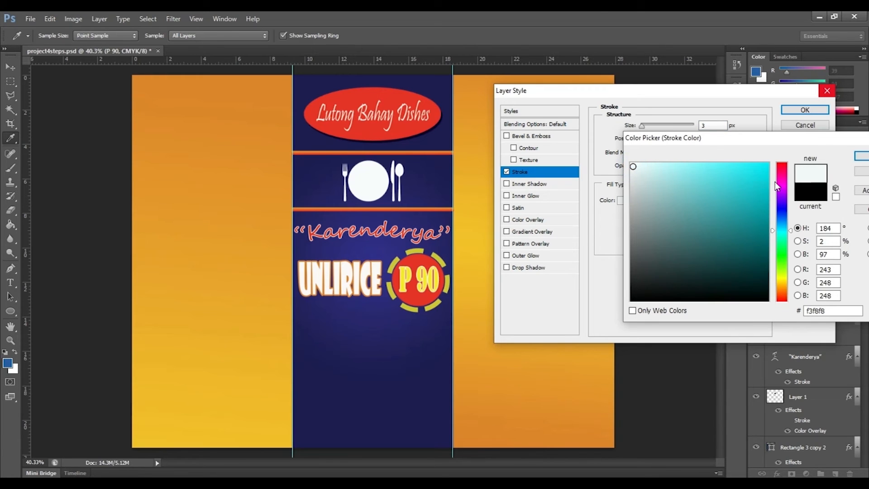
pyautogui.click(860, 156)
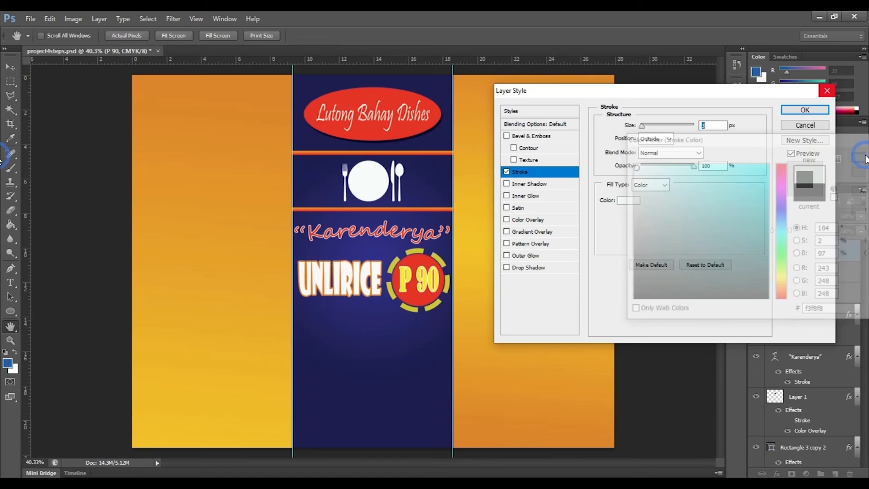
# - Set the P 90 stroke size to 2 px and apply the layer style
pyautogui.click(711, 126)
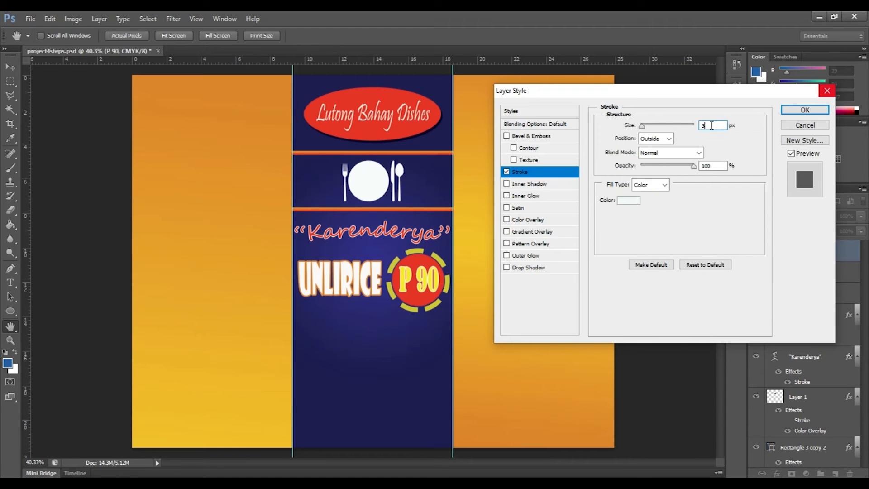
pyautogui.press('BackSpace')
pyautogui.write('2')
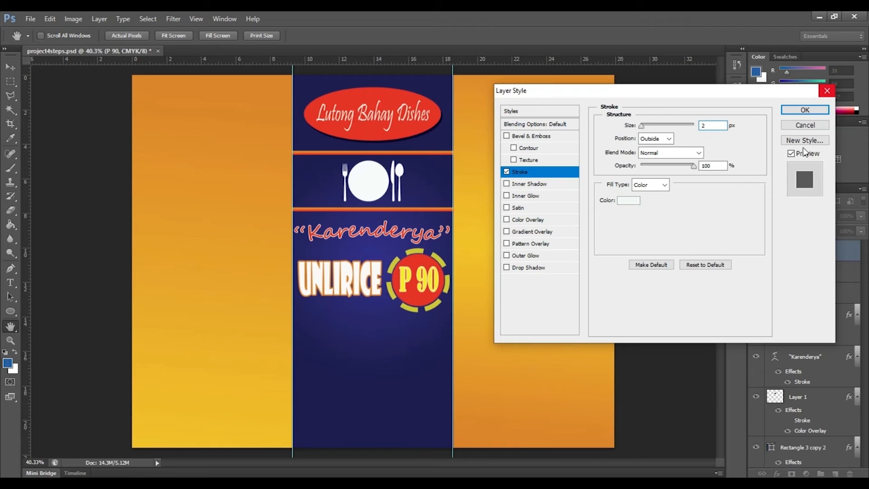
pyautogui.click(805, 109)
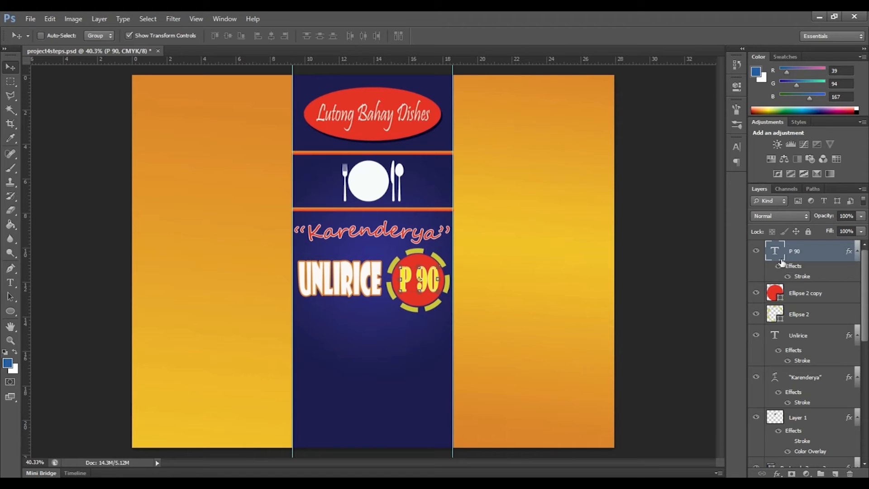
# - Change the P 90 text colour to golden yellow #f3c021, sampled from the orange-yellow background panel
pyautogui.click(10, 282)
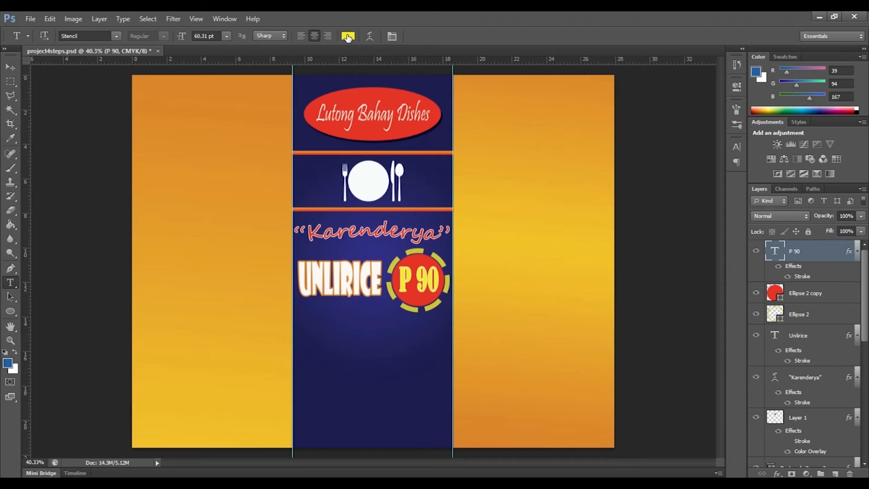
pyautogui.click(348, 37)
pyautogui.click(473, 221)
pyautogui.click(480, 239)
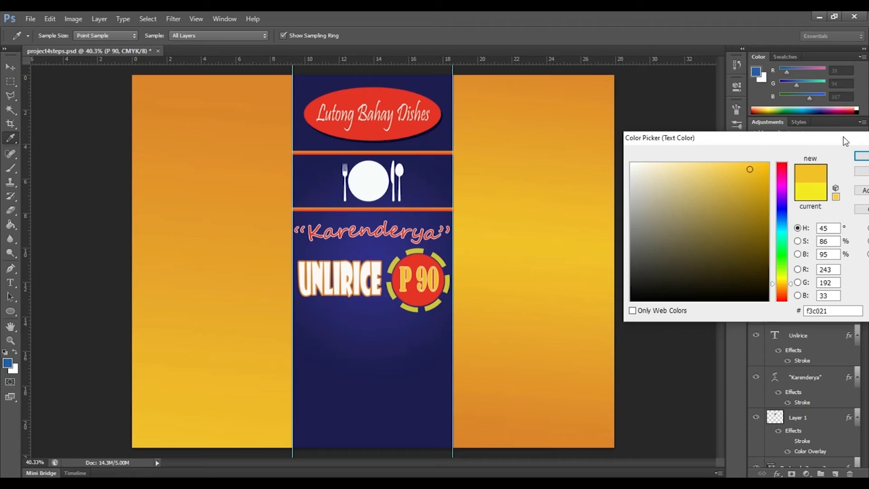
pyautogui.moveTo(843, 139); pyautogui.dragTo(776, 122)
pyautogui.click(815, 143)
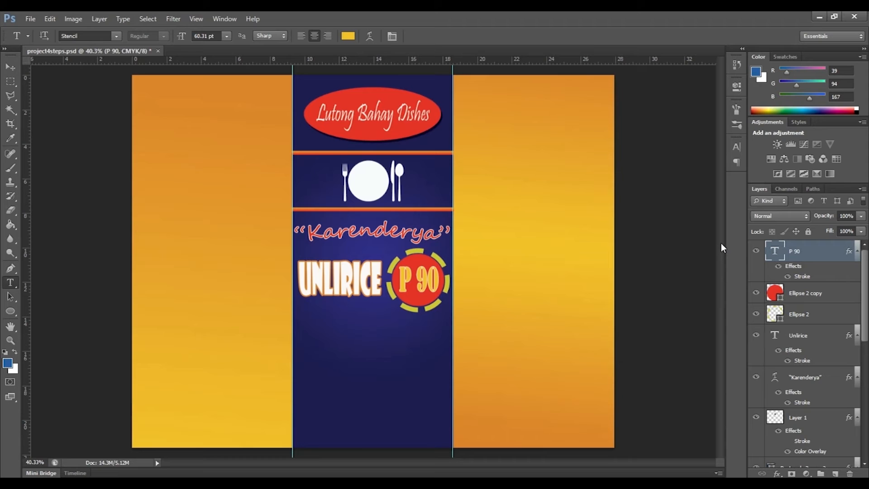
# - Duplicate the Unlirice text and place the copy in the empty blue area below the original and the price badge
pyautogui.press('v')
pyautogui.scroll(2, 410, 336)
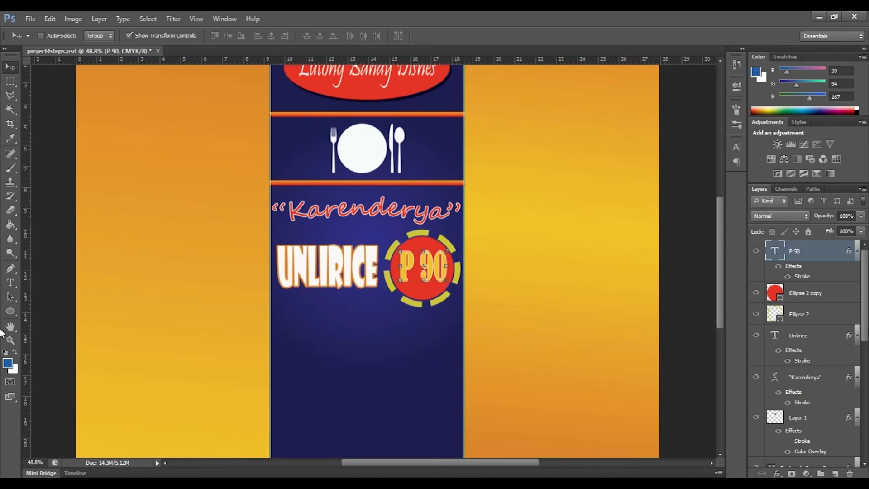
pyautogui.moveTo(865, 332); pyautogui.dragTo(868, 460)
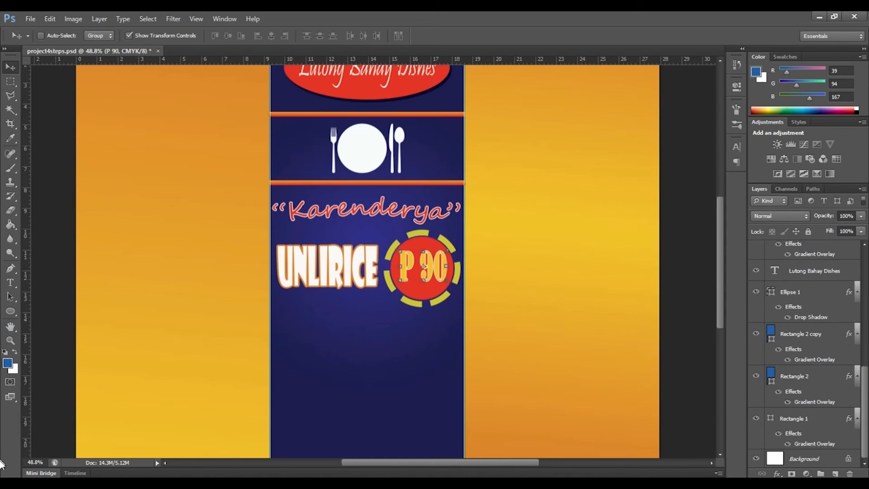
pyautogui.click(810, 460)
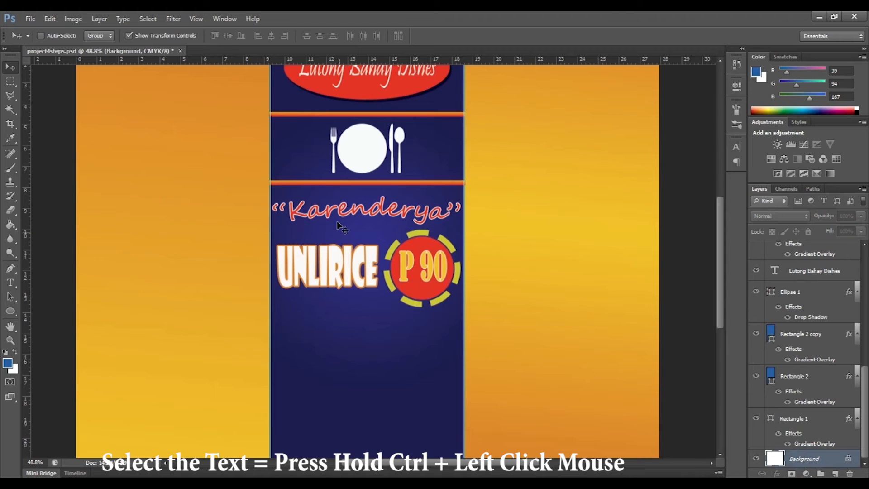
pyautogui.keyDown('ctrl'); pyautogui.click(344, 271); pyautogui.keyUp('ctrl')
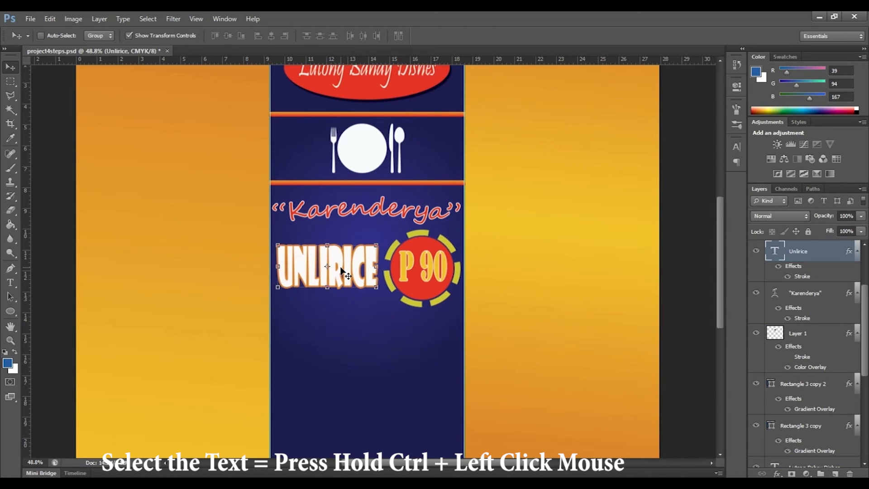
pyautogui.moveTo(342, 271); pyautogui.dragTo(395, 349)
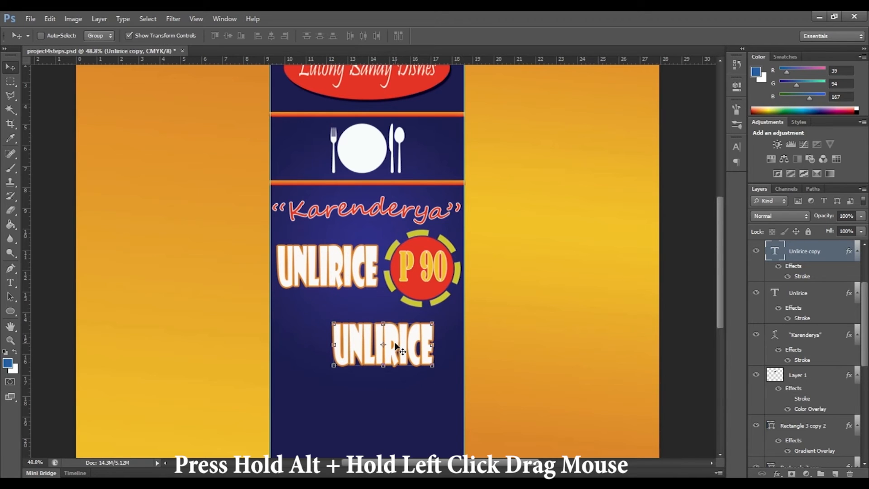
pyautogui.press('t')
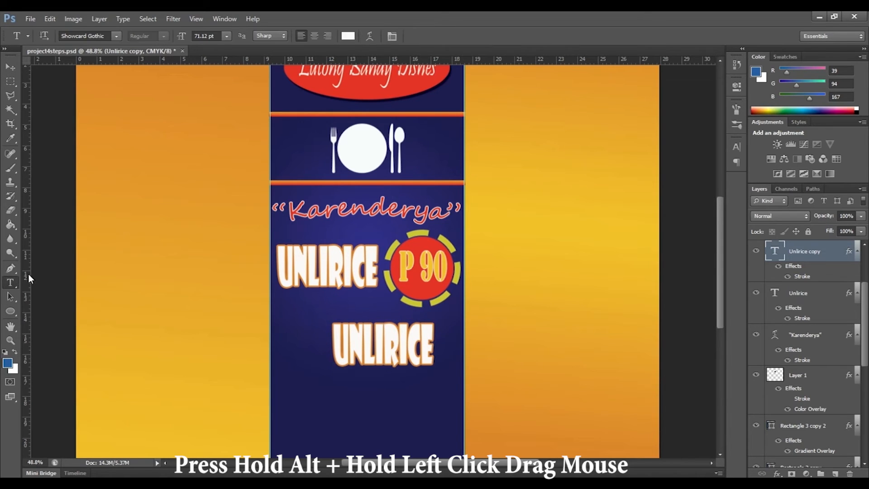
# - Reduce the font size of the duplicated Unlirice text to 32.12 pt
pyautogui.click(382, 344)
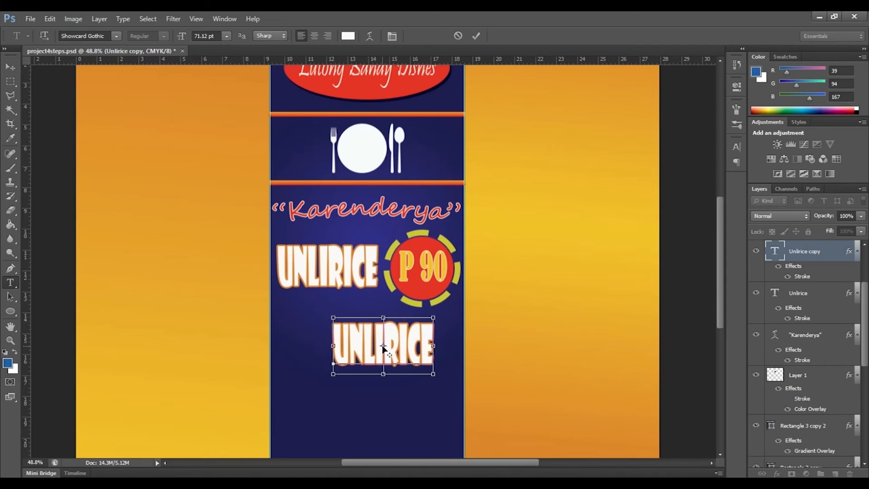
pyautogui.hotkey('ctrl', 'a')
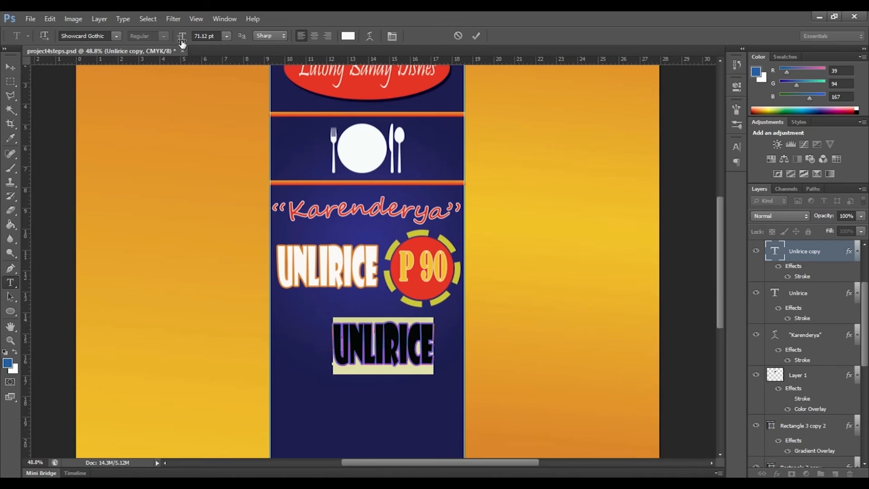
pyautogui.moveTo(183, 39); pyautogui.dragTo(160, 40)
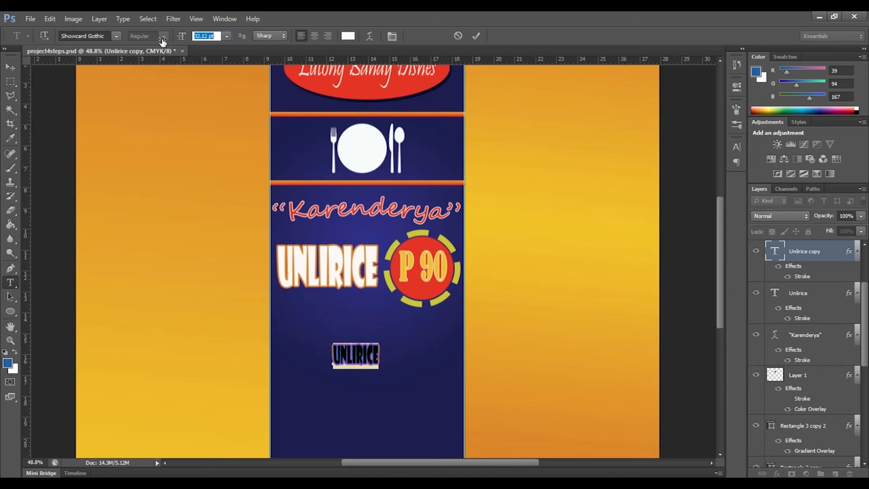
pyautogui.click(476, 36)
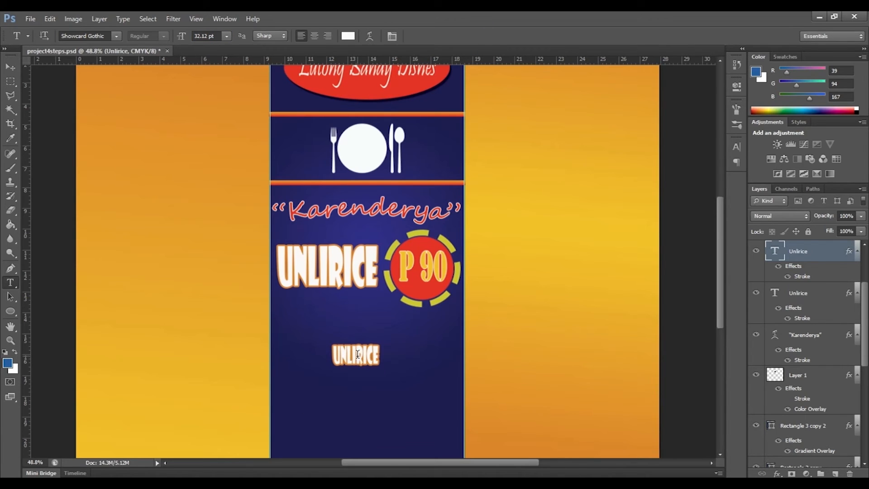
# - Move the small Unlirice copy onto the lower part of the red price badge, overlapping the bottom of P 90
pyautogui.click(10, 67)
pyautogui.moveTo(355, 356); pyautogui.dragTo(427, 297)
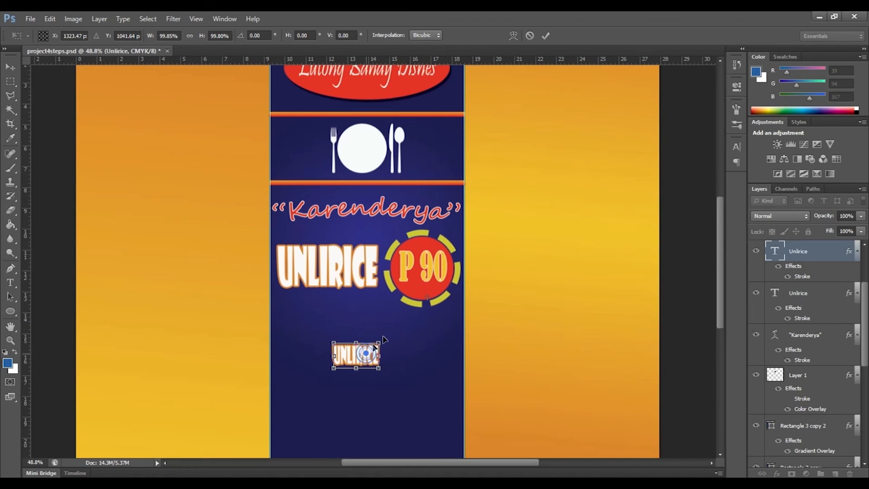
pyautogui.moveTo(368, 353); pyautogui.dragTo(398, 323)
pyautogui.click(547, 36)
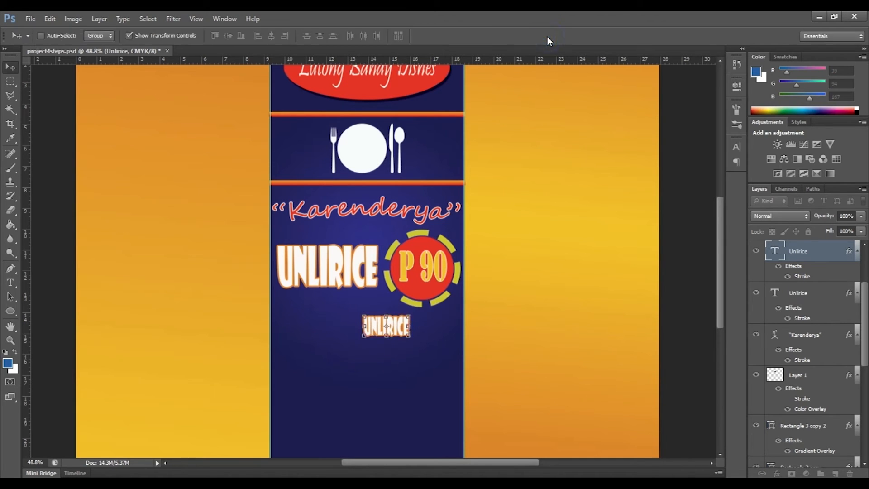
pyautogui.hotkey('ctrl', 't')
pyautogui.moveTo(416, 296); pyautogui.dragTo(427, 292)
pyautogui.moveTo(387, 328); pyautogui.dragTo(424, 296)
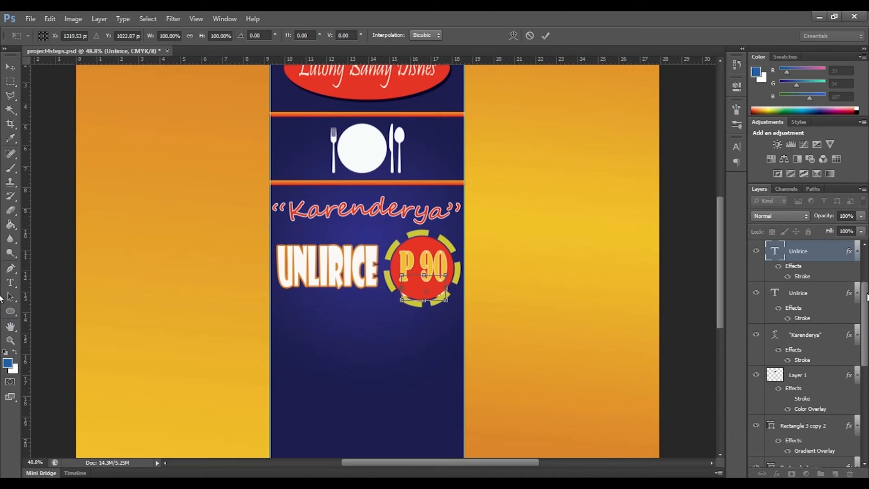
# - Commit the transform and bring the small Unlirice text layer above the P 90 layer in the stacking order
pyautogui.scroll(3, 860, 307)
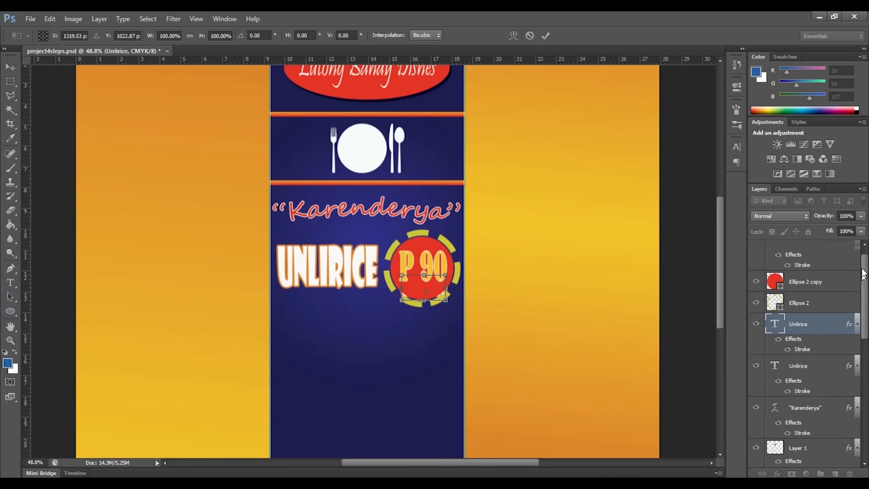
pyautogui.click(545, 35)
pyautogui.moveTo(818, 338); pyautogui.dragTo(821, 252)
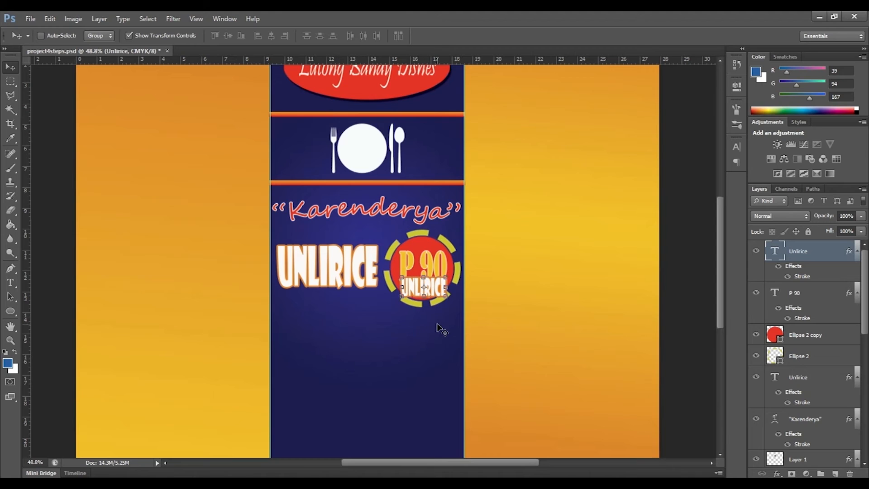
# - Check the stroke settings in the small Unlirice text's layer style
pyautogui.doubleClick(819, 256)
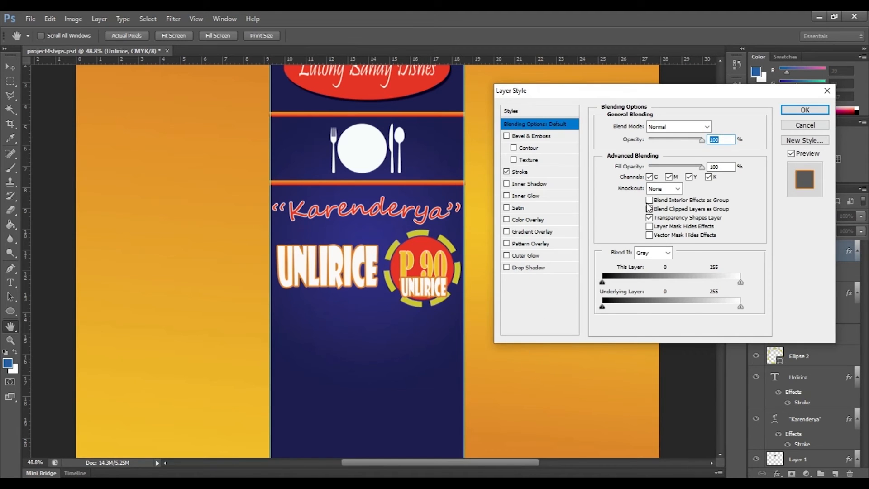
pyautogui.click(525, 174)
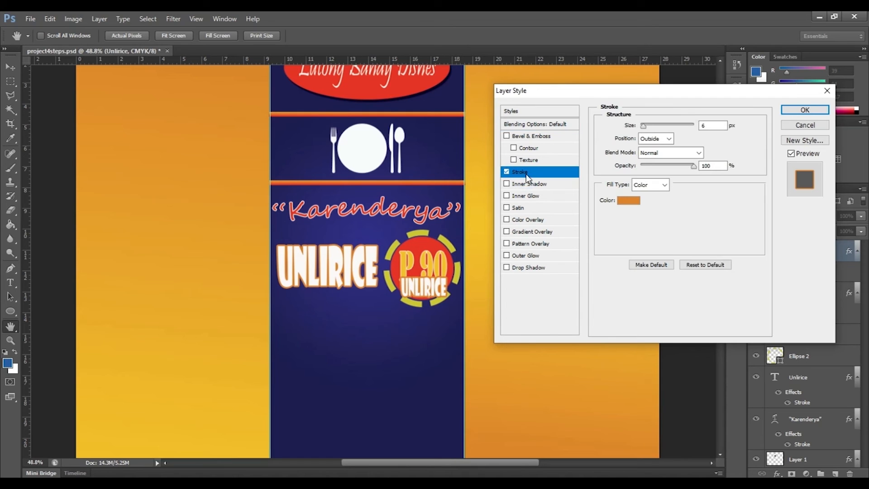
pyautogui.click(804, 109)
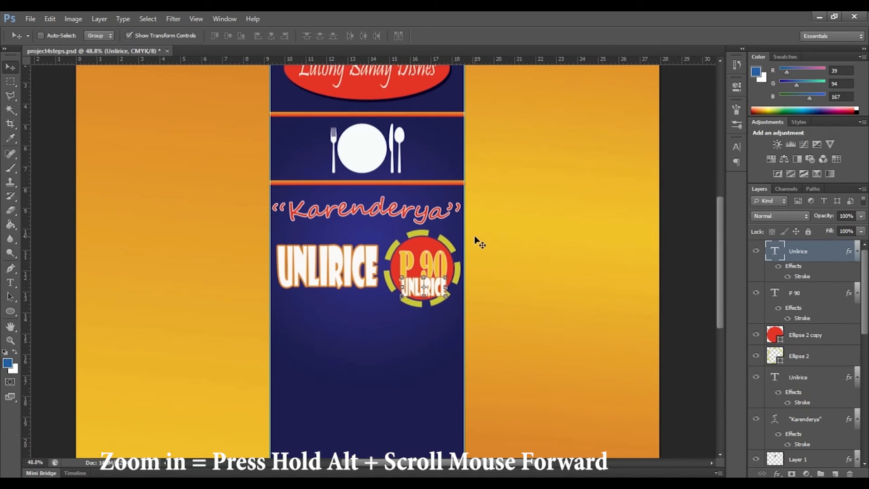
# - Reduce the font size of the small Unlirice text on the badge to 25.06 pt
pyautogui.scroll(5, 416, 292)
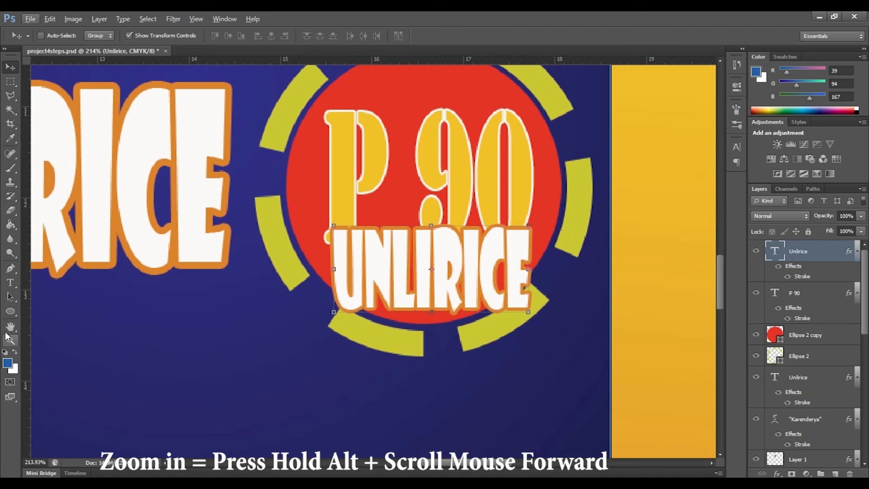
pyautogui.click(9, 283)
pyautogui.click(387, 277)
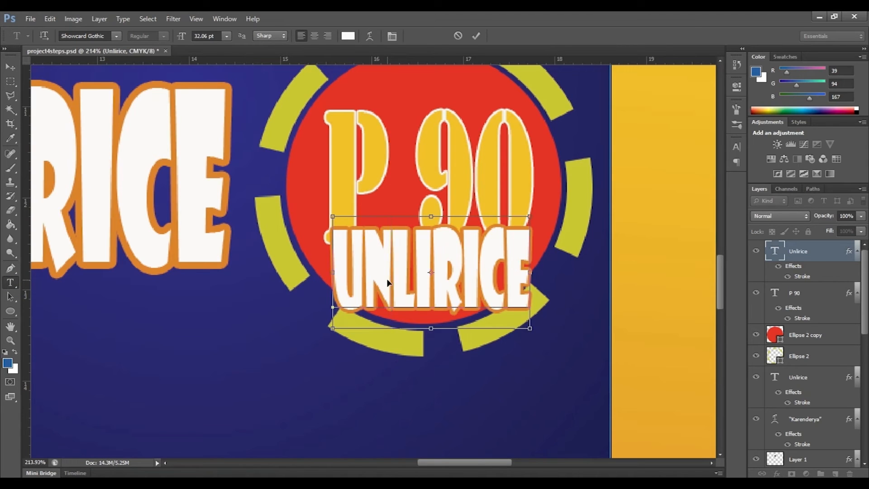
pyautogui.hotkey('ctrl', 'a')
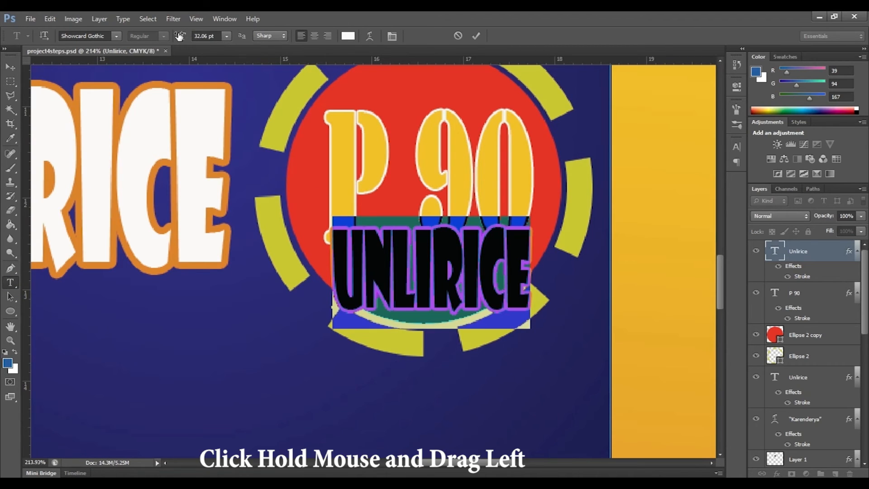
pyautogui.moveTo(179, 36); pyautogui.dragTo(163, 36)
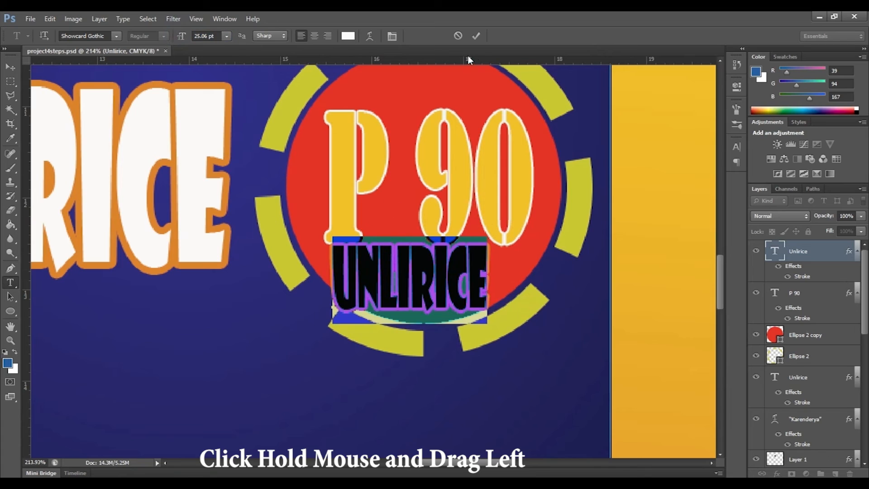
pyautogui.click(477, 36)
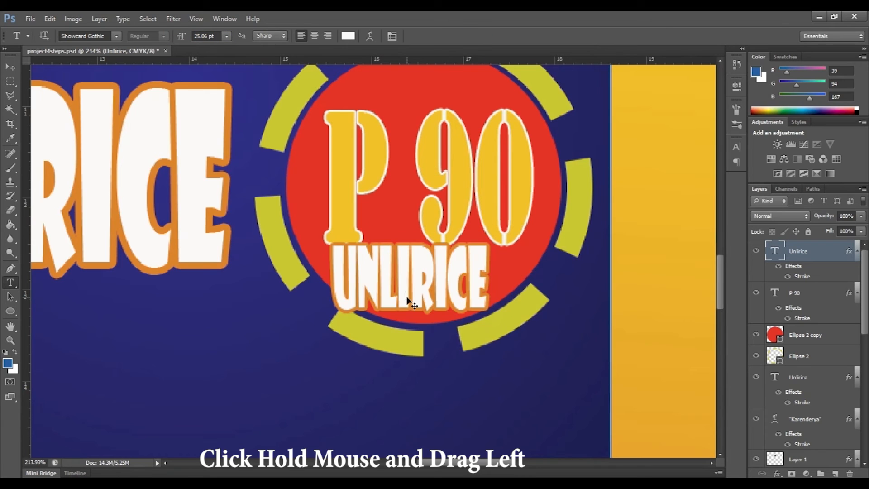
# - Squash the small Unlirice text vertically to about 67% of its height with Free Transform, keeping its width
pyautogui.hotkey('ctrl', 't')
pyautogui.moveTo(408, 313); pyautogui.dragTo(409, 293)
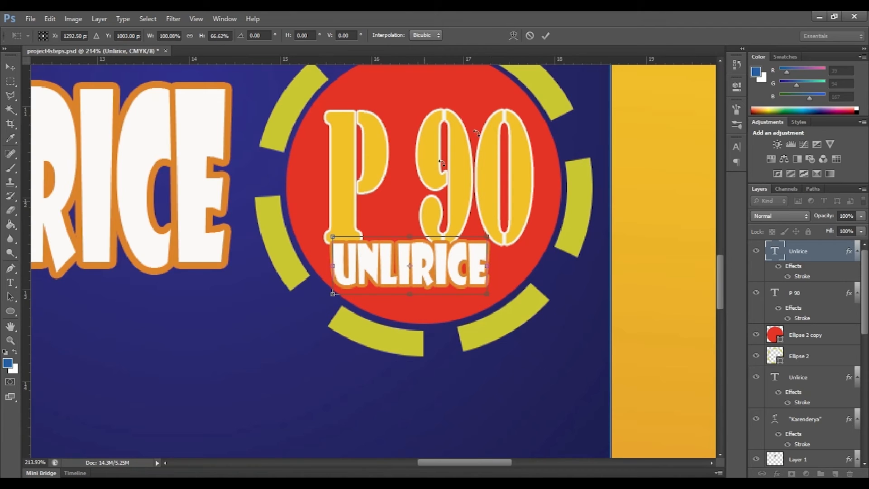
pyautogui.moveTo(413, 266); pyautogui.dragTo(435, 279)
pyautogui.click(546, 35)
# - Place the small Unlirice text just below P 90, centred in the lower part of the red circle
pyautogui.click(8, 68)
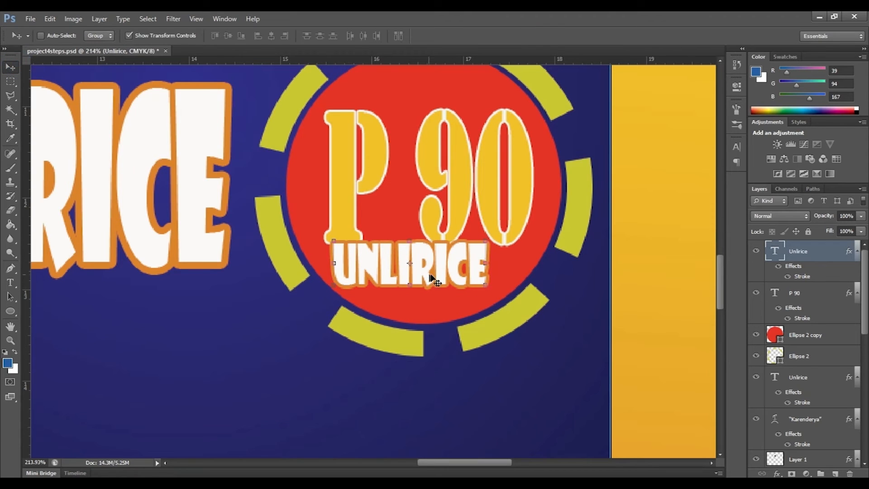
pyautogui.moveTo(421, 271); pyautogui.dragTo(438, 284)
pyautogui.moveTo(439, 283); pyautogui.dragTo(438, 282)
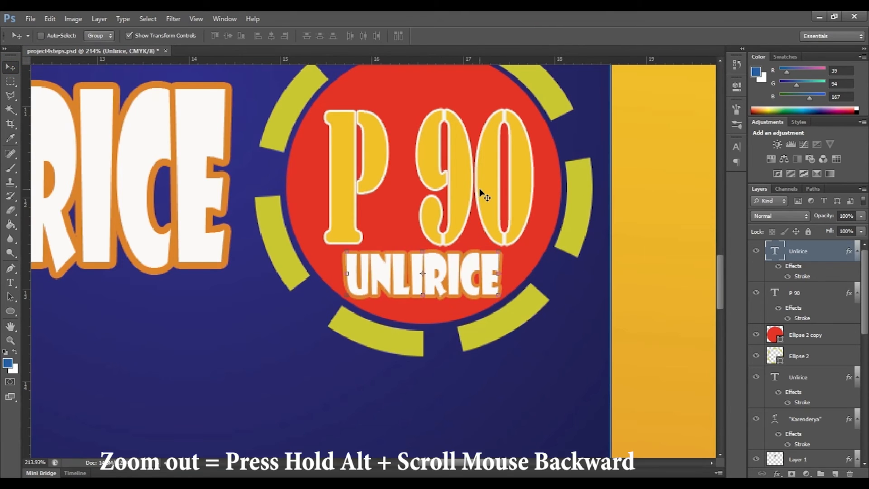
# - Nudge the P 90 text slightly up and to the left to centre it in the red circle
pyautogui.scroll(-5, 406, 235)
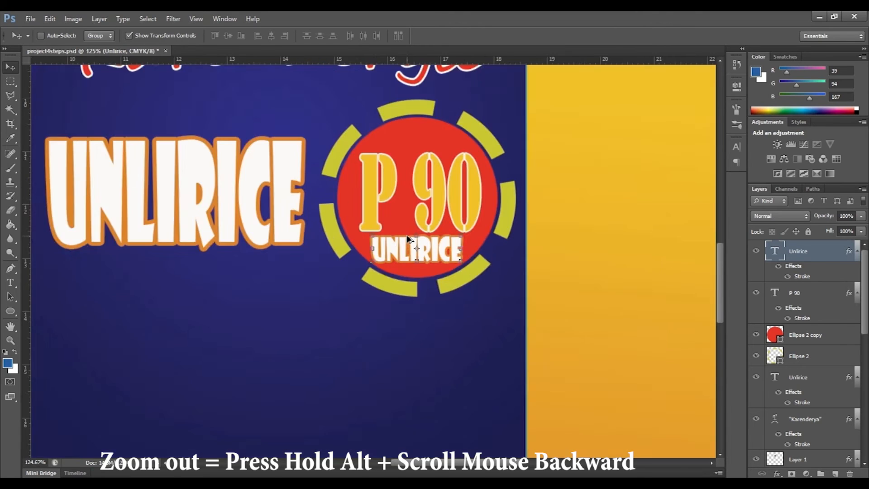
pyautogui.keyDown('ctrl'); pyautogui.click(430, 209); pyautogui.keyUp('ctrl')
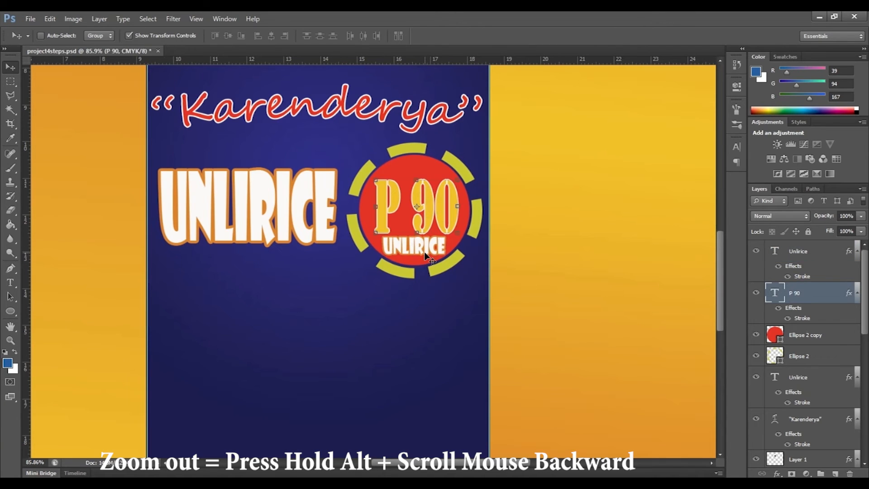
pyautogui.press('Up')
pyautogui.press('Up')
pyautogui.press('Up')
pyautogui.press('Up')
pyautogui.press('Up')
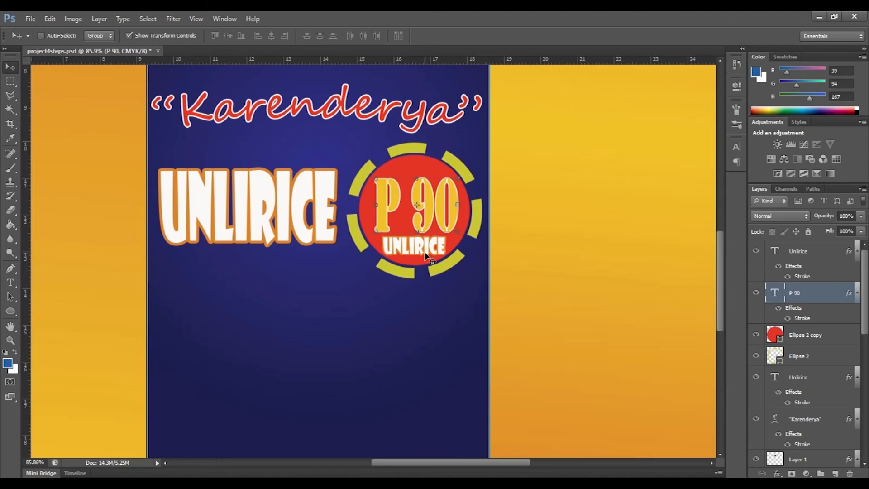
pyautogui.press('Left')
pyautogui.press('Left')
pyautogui.press('Left')
pyautogui.press('Left')
pyautogui.press('Left')
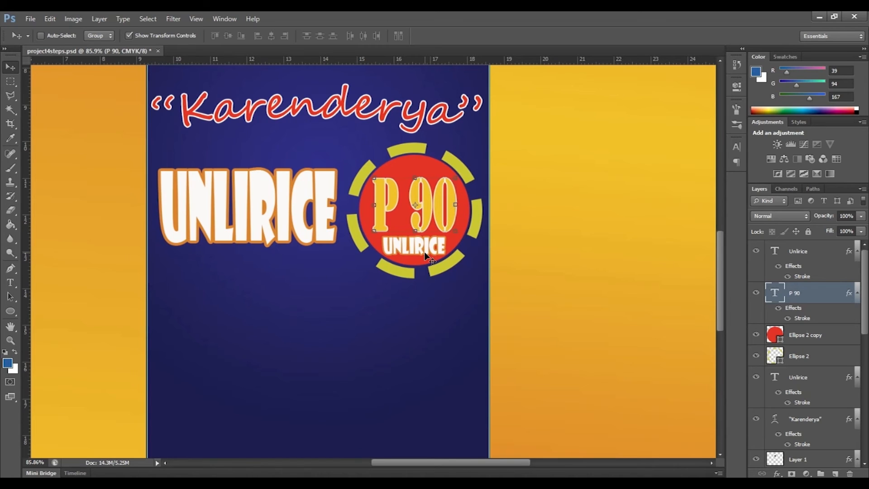
pyautogui.press('Right')
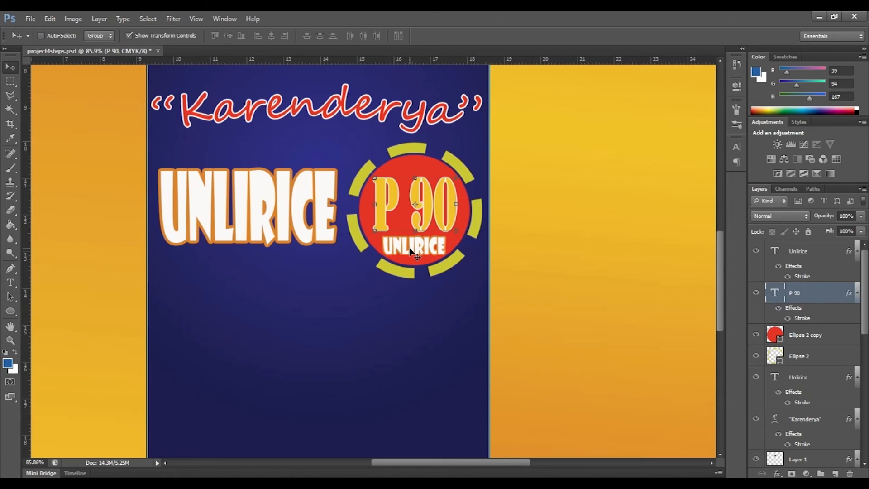
# - Set the stroke size of the small Unlirice text on the badge to 2 px
pyautogui.keyDown('ctrl'); pyautogui.click(409, 250); pyautogui.keyUp('ctrl')
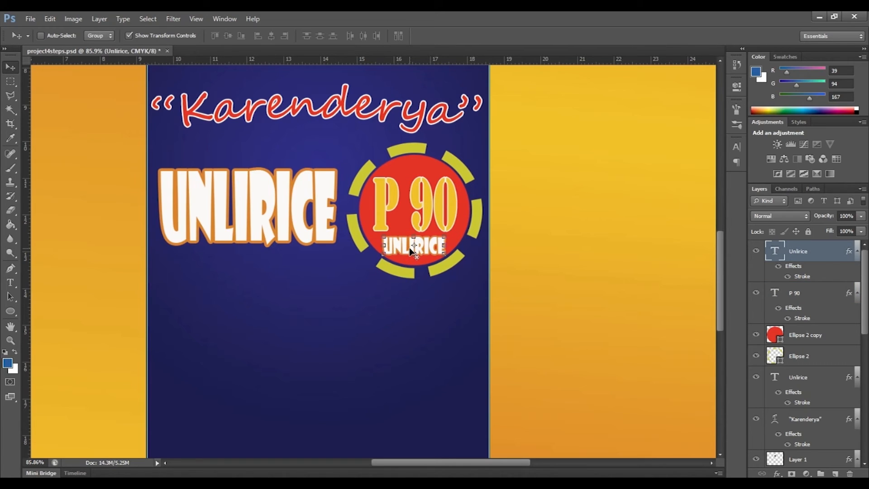
pyautogui.doubleClick(828, 259)
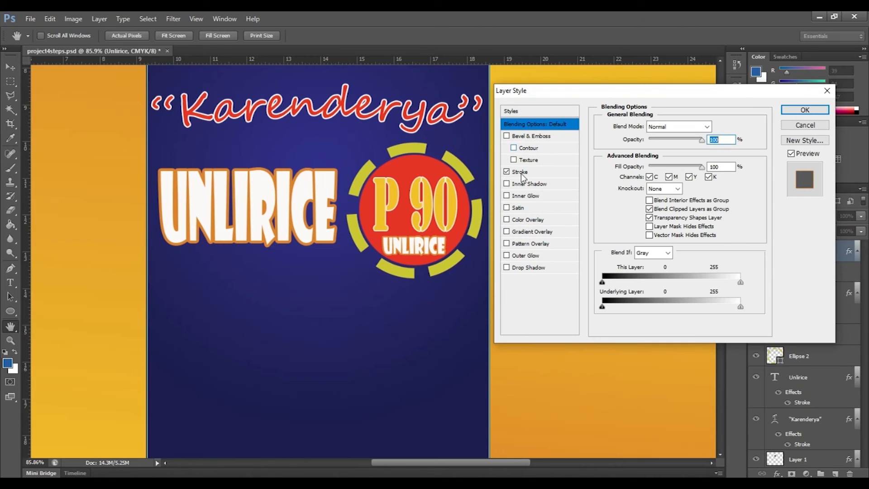
pyautogui.click(534, 173)
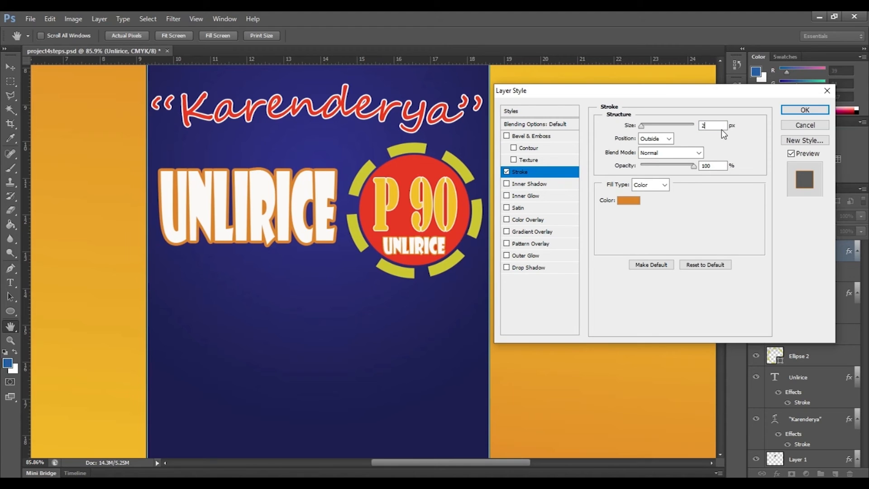
pyautogui.write('2')
pyautogui.click(805, 110)
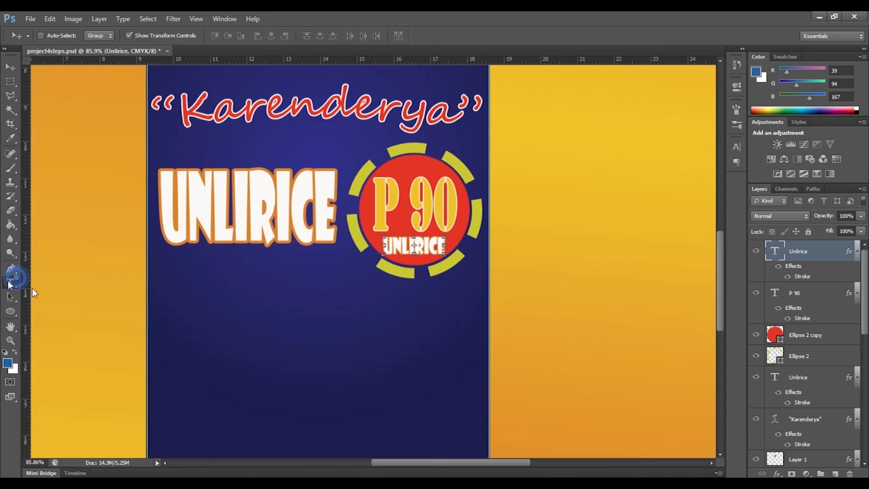
# - Replace the wording of the small Unlirice text on the badge with "only"
pyautogui.click(11, 282)
pyautogui.click(421, 244)
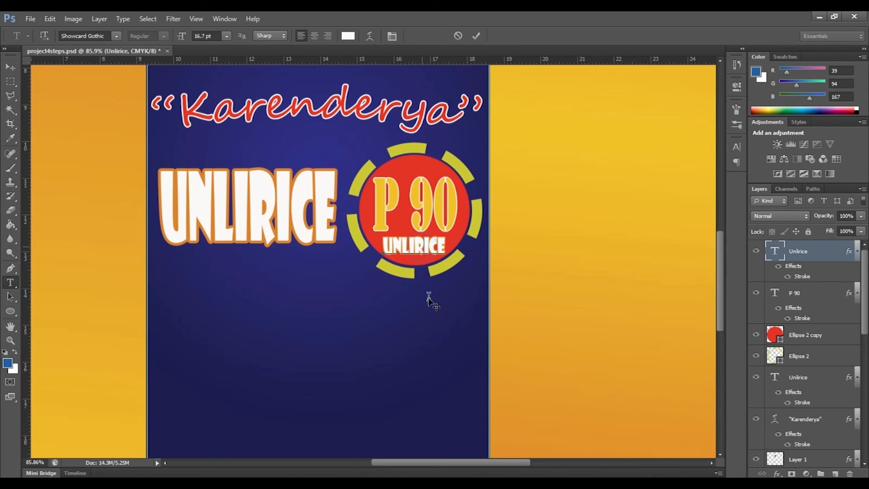
pyautogui.hotkey('ctrl', 'a')
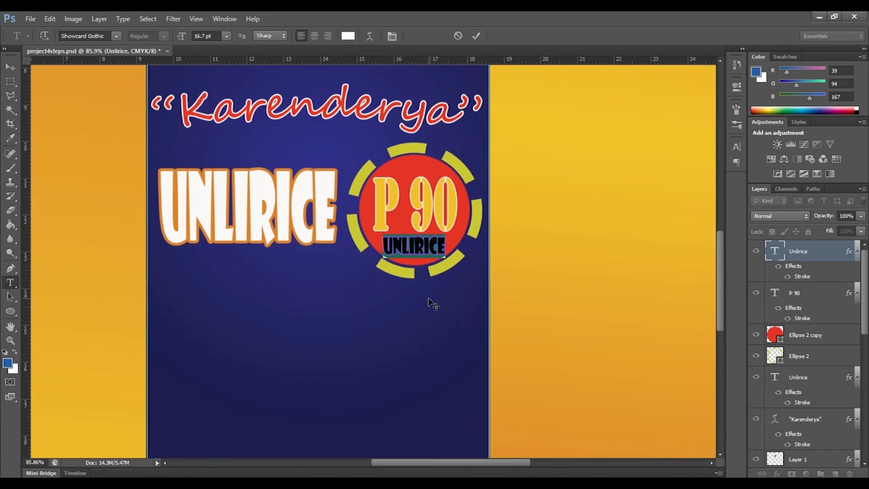
pyautogui.write('ON')
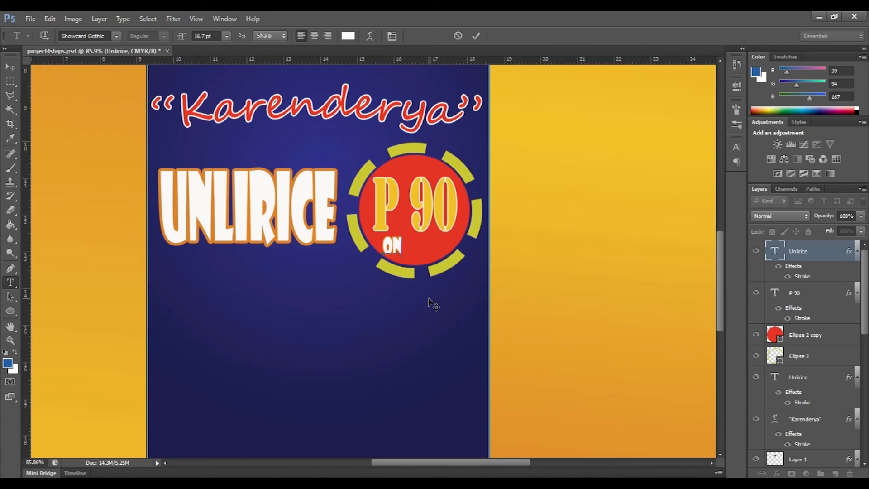
pyautogui.write('LY')
pyautogui.click(476, 35)
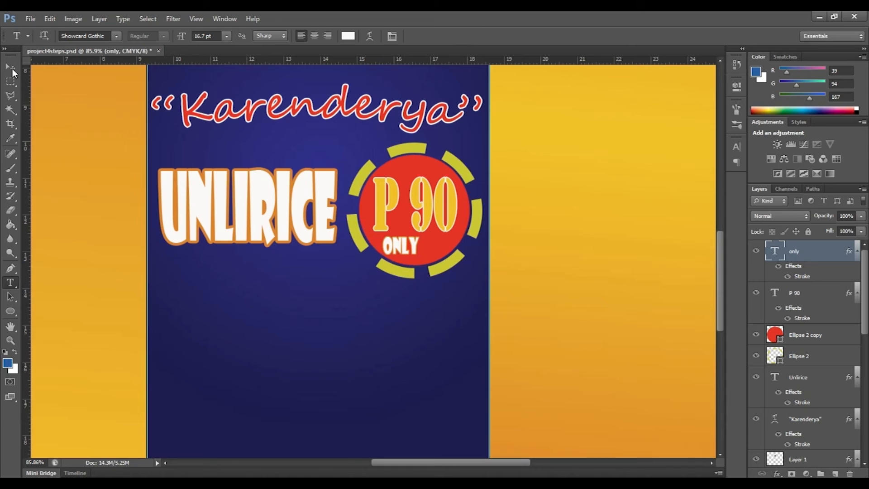
# - Move the "only" text to the right and slightly down to centre it beneath P 90 in the red circle
pyautogui.click(11, 68)
pyautogui.moveTo(392, 244); pyautogui.dragTo(401, 245)
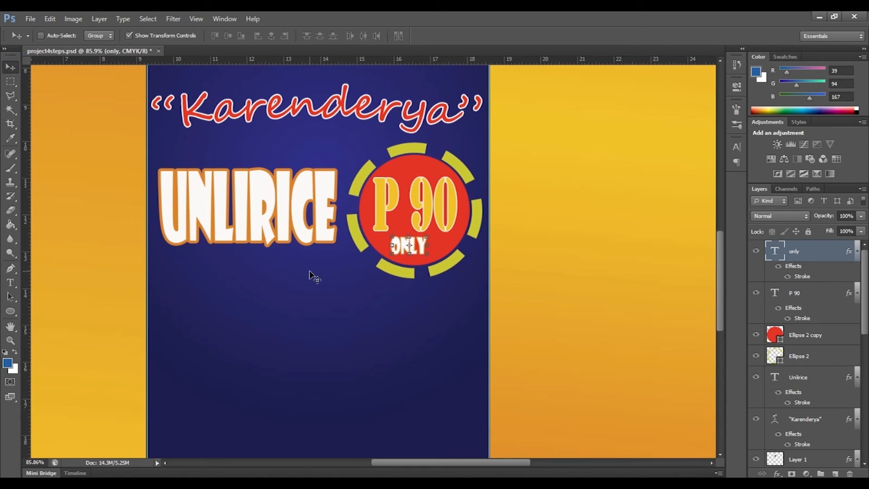
pyautogui.press('Right')
pyautogui.press('Right')
pyautogui.press('Right')
pyautogui.press('Right')
pyautogui.press('Right')
pyautogui.press('Right')
pyautogui.press('Right')
pyautogui.press('Right')
pyautogui.press('Right')
pyautogui.press('Right')
pyautogui.press('Right')
pyautogui.press('Right')
pyautogui.press('Right')
pyautogui.press('Right')
pyautogui.press('Right')
pyautogui.press('Right')
pyautogui.press('Down')
pyautogui.press('Down')
pyautogui.press('Down')
pyautogui.press('Down')
pyautogui.press('Down')
pyautogui.press('Down')
pyautogui.press('Left')
pyautogui.press('Left')
pyautogui.scroll(3, 413, 285)
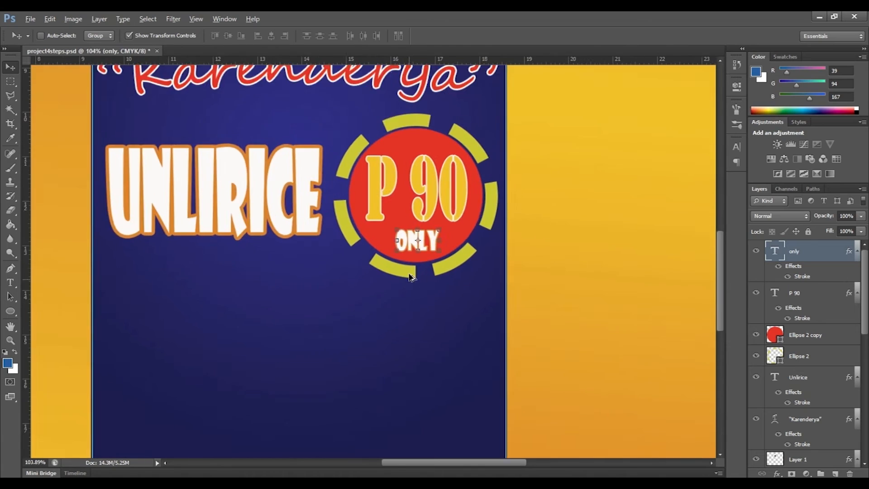
# - Widen the "only" text on both sides to 125.63% of its width, keeping it centred beneath P 90 in the red circle
pyautogui.moveTo(390, 225); pyautogui.dragTo(383, 226)
pyautogui.moveTo(451, 228); pyautogui.dragTo(462, 227)
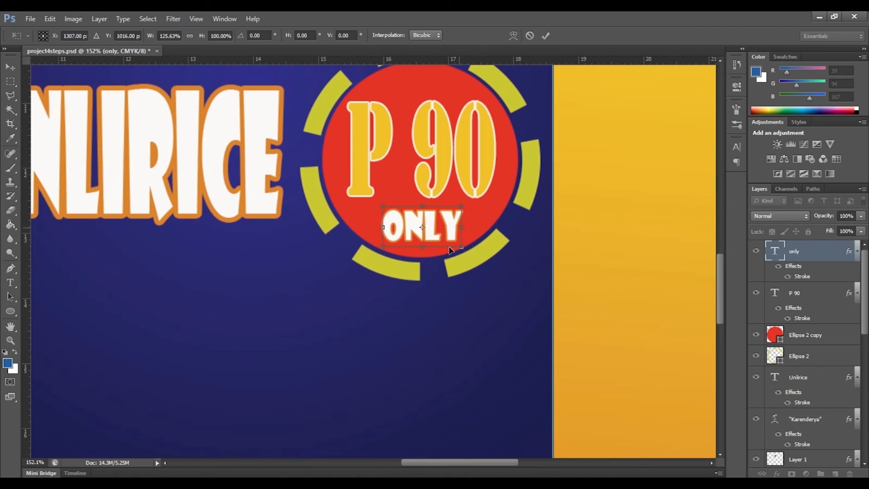
pyautogui.click(543, 39)
pyautogui.scroll(-4, 447, 296)
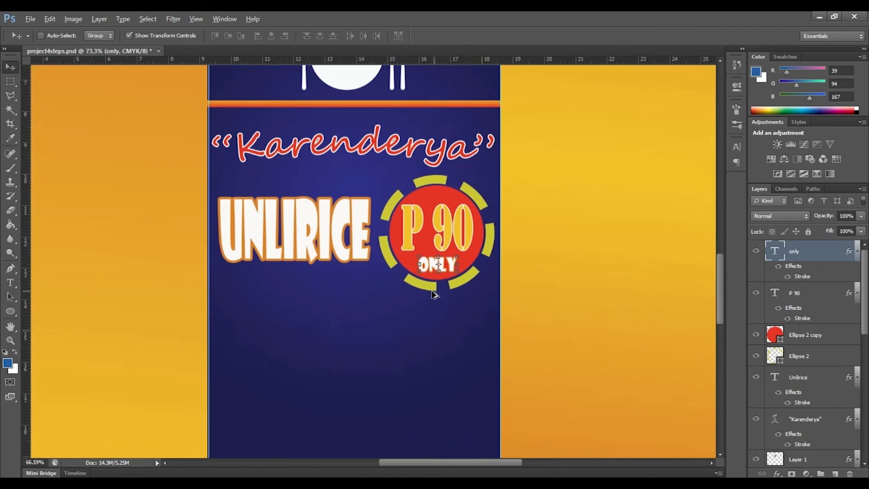
pyautogui.scroll(-9, 433, 292)
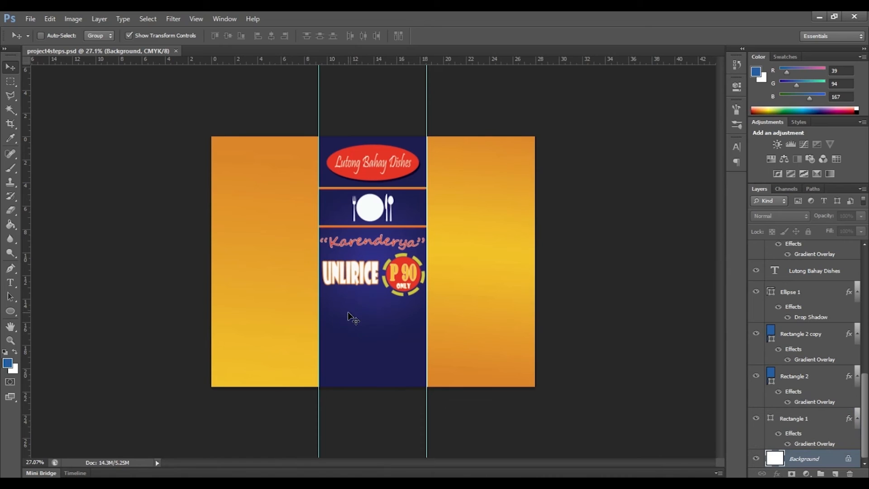
# - Draw an ellipse shape about 700 px wide and 567 px high, and position it in the empty area of the blue panel below Unlirice
pyautogui.scroll(5, 352, 318)
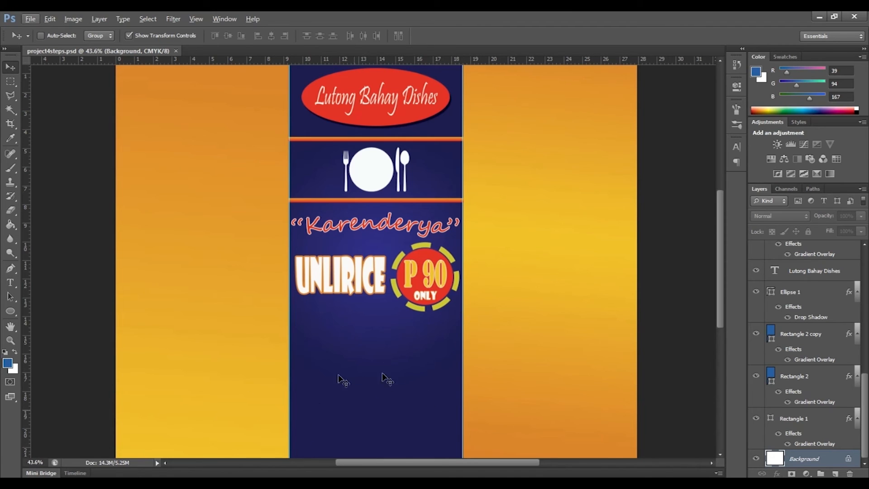
pyautogui.scroll(-1, 384, 378)
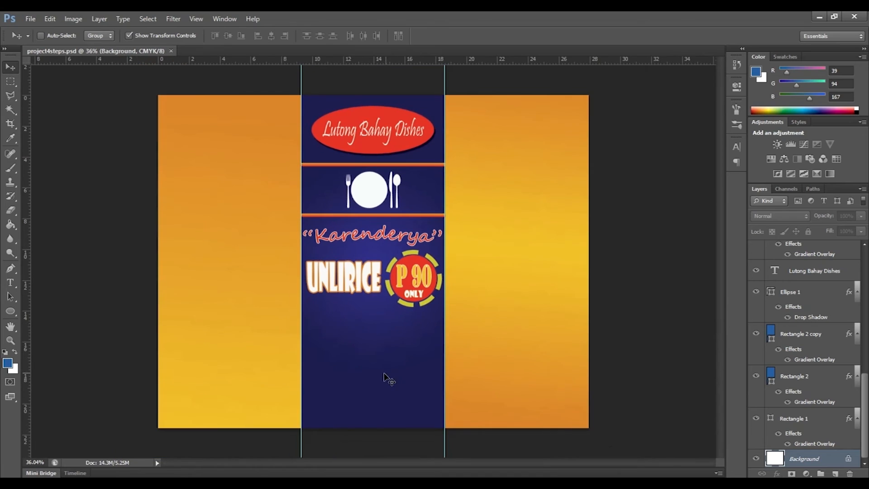
pyautogui.click(10, 311)
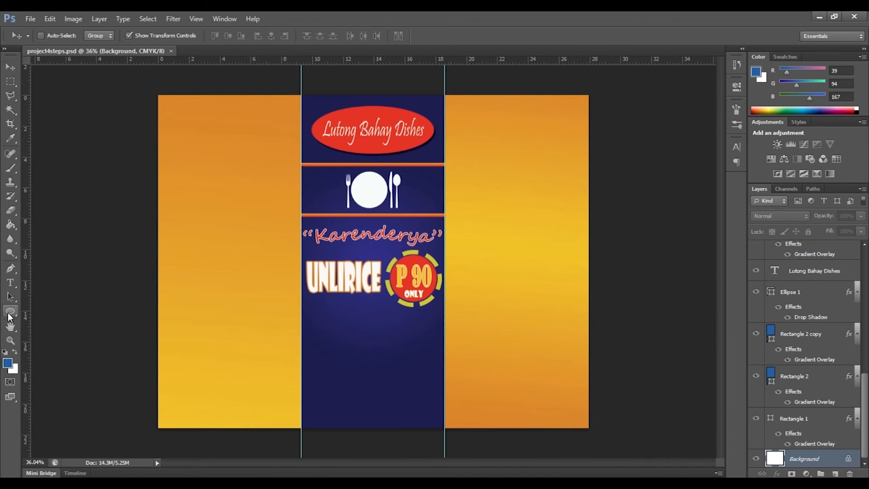
pyautogui.moveTo(324, 378); pyautogui.dragTo(393, 323)
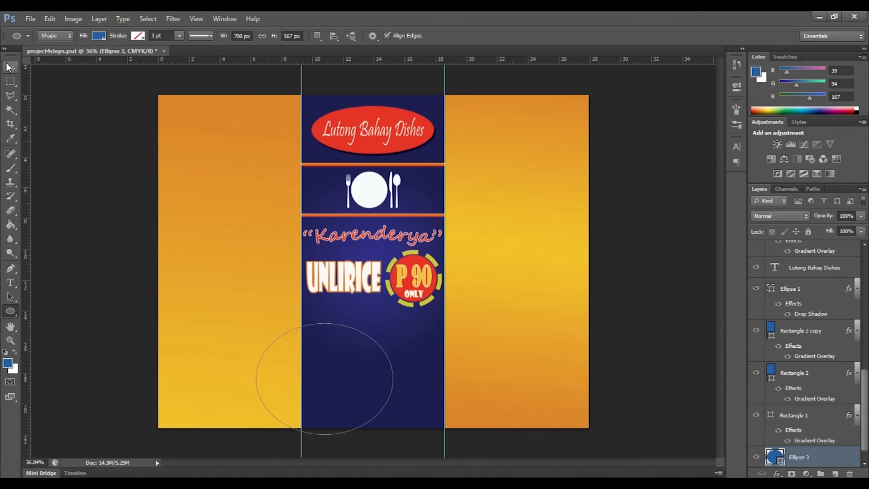
pyautogui.click(9, 67)
pyautogui.moveTo(381, 377); pyautogui.dragTo(427, 363)
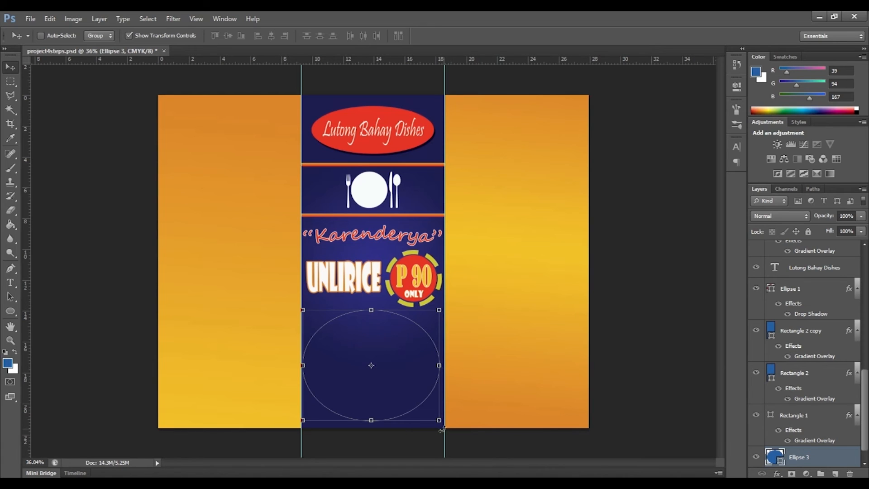
# - Tilt the new ellipse by -27.34° and shrink it to fit within the blue panel below the price badge
pyautogui.moveTo(440, 427); pyautogui.dragTo(456, 400)
pyautogui.moveTo(388, 401); pyautogui.dragTo(386, 398)
pyautogui.moveTo(469, 371); pyautogui.dragTo(467, 375)
pyautogui.moveTo(345, 316); pyautogui.dragTo(351, 323)
pyautogui.moveTo(308, 392); pyautogui.dragTo(317, 381)
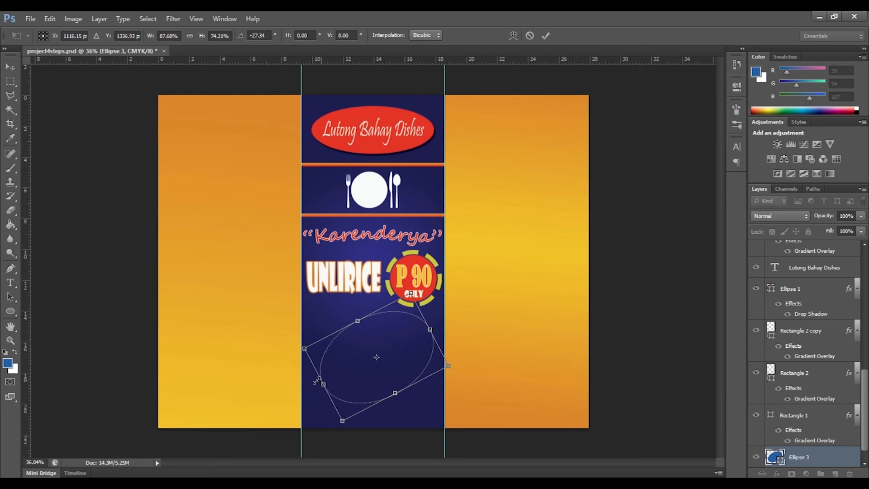
pyautogui.moveTo(302, 349); pyautogui.dragTo(299, 346)
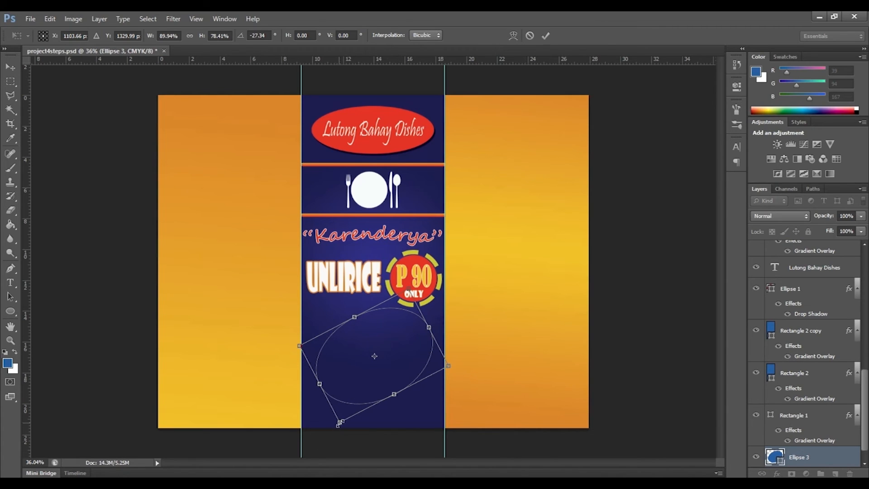
pyautogui.moveTo(338, 424); pyautogui.dragTo(335, 426)
pyautogui.press('Return')
# - Nudge the tilted ellipse horizontally until it is centred between the two guides of the blue panel
pyautogui.press('Right')
pyautogui.press('Right')
pyautogui.press('Right')
pyautogui.press('Right')
pyautogui.press('Right')
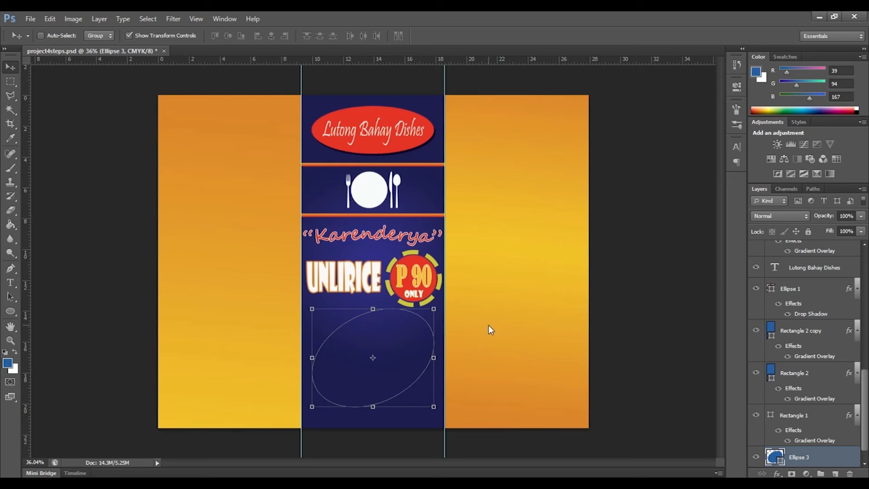
pyautogui.press('Left')
pyautogui.press('Left')
pyautogui.press('Left')
pyautogui.press('Left')
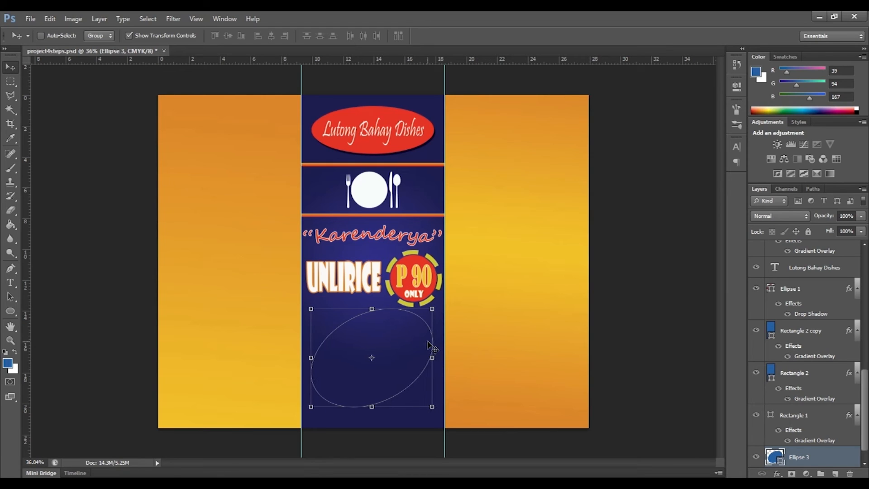
pyautogui.press('Right')
pyautogui.press('Right')
pyautogui.press('Right')
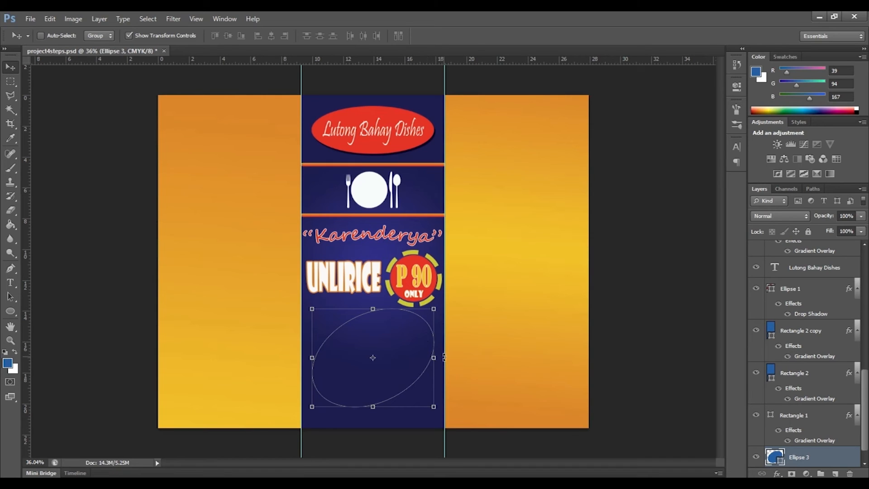
# - Fill the tilted ellipse with off-white and move its layer directly above the Lutong Bahay Dishes text layer
pyautogui.doubleClick(779, 459)
pyautogui.click(566, 153)
pyautogui.click(829, 156)
pyautogui.moveTo(811, 455); pyautogui.dragTo(812, 270)
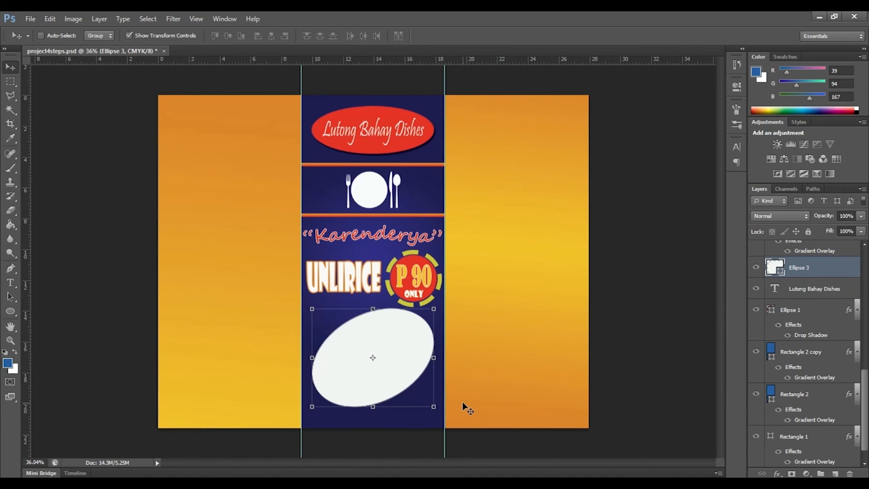
# - Rotate the white ellipse 4.97° clockwise and move it slightly down
pyautogui.hotkey('ctrl', 't')
pyautogui.moveTo(434, 400); pyautogui.dragTo(435, 399)
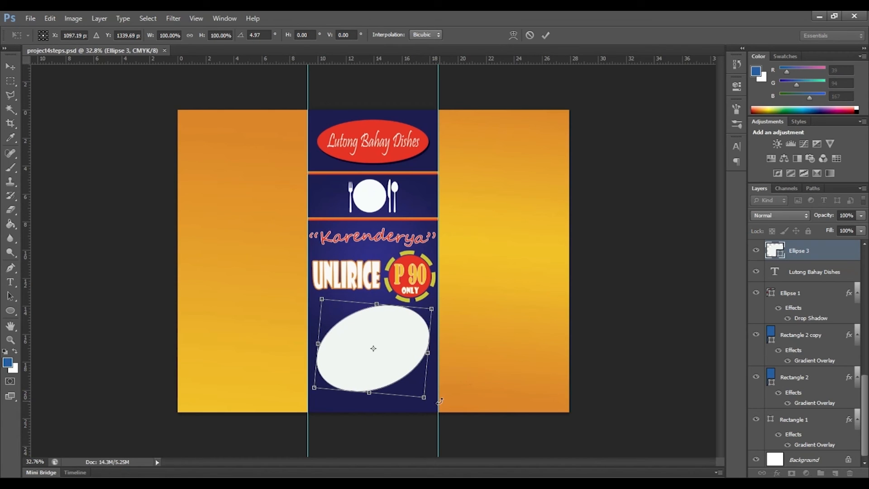
pyautogui.click(546, 35)
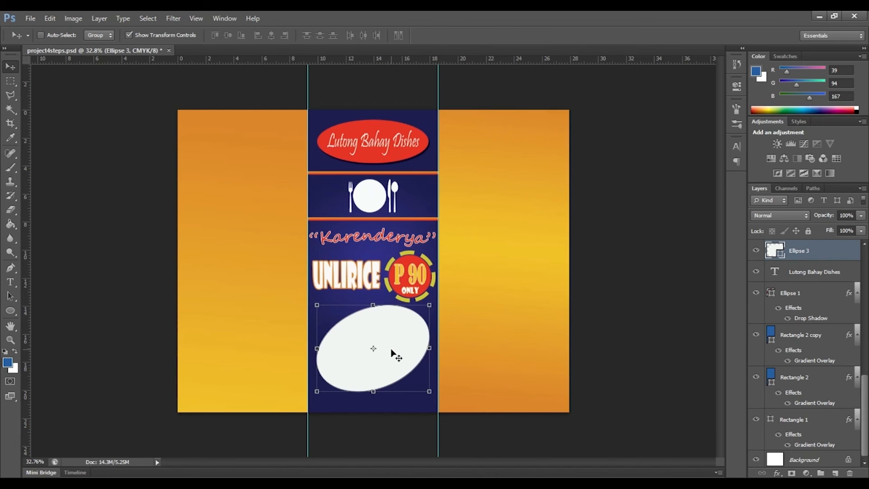
pyautogui.moveTo(394, 353); pyautogui.dragTo(393, 356)
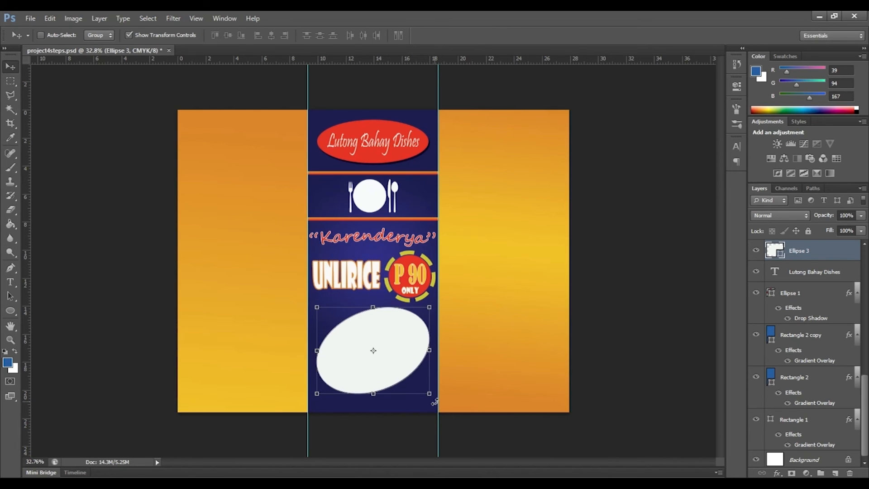
# - Rotate the white ellipse a further 1.39° clockwise
pyautogui.hotkey('ctrl', 't')
pyautogui.moveTo(434, 402); pyautogui.dragTo(433, 403)
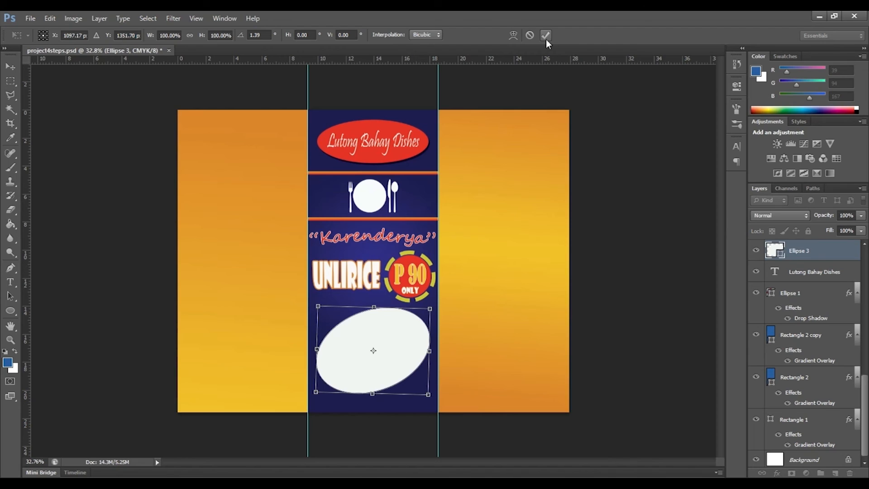
pyautogui.click(546, 35)
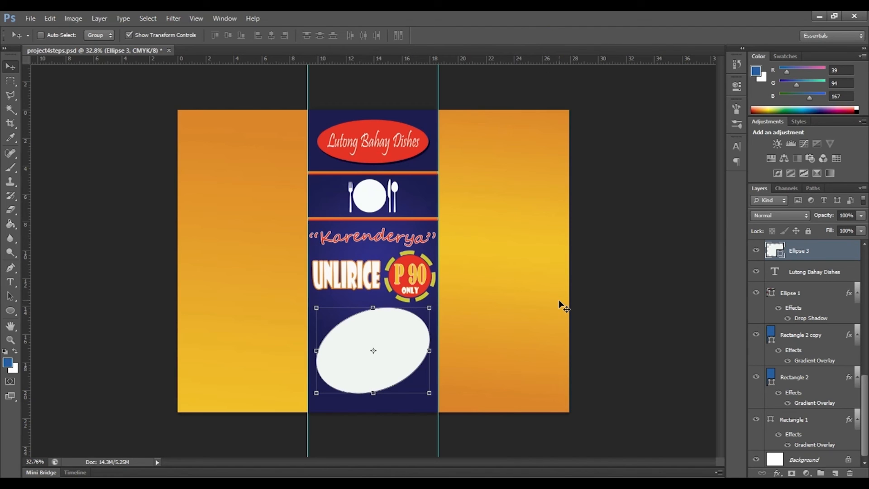
# - Add a 16 px outside stroke to the white ellipse in the yellow-orange #ebac24 sampled from the side background
pyautogui.doubleClick(831, 255)
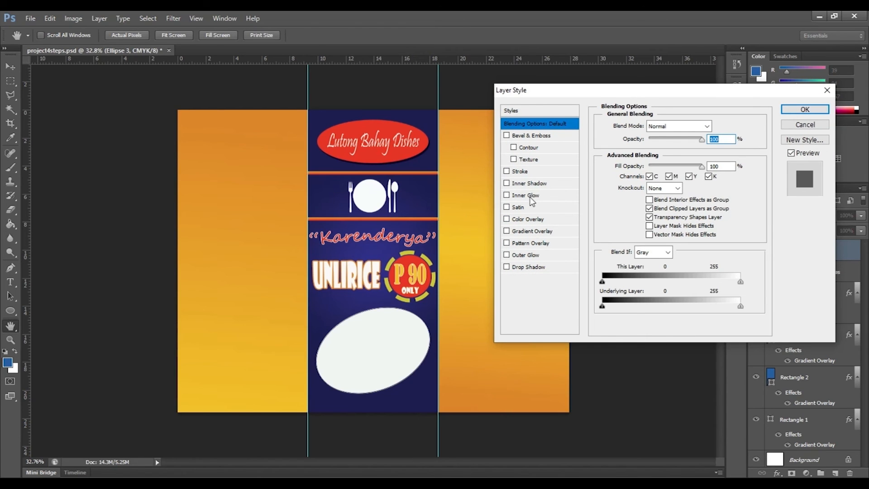
pyautogui.click(507, 172)
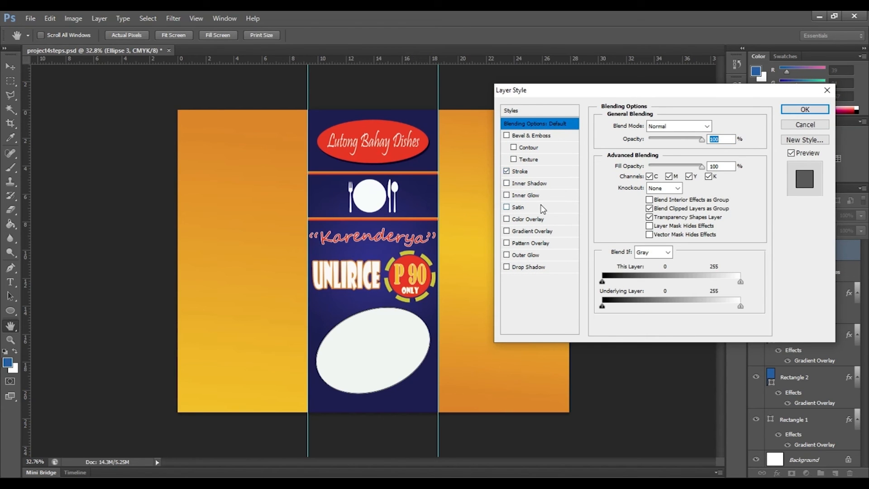
pyautogui.click(541, 174)
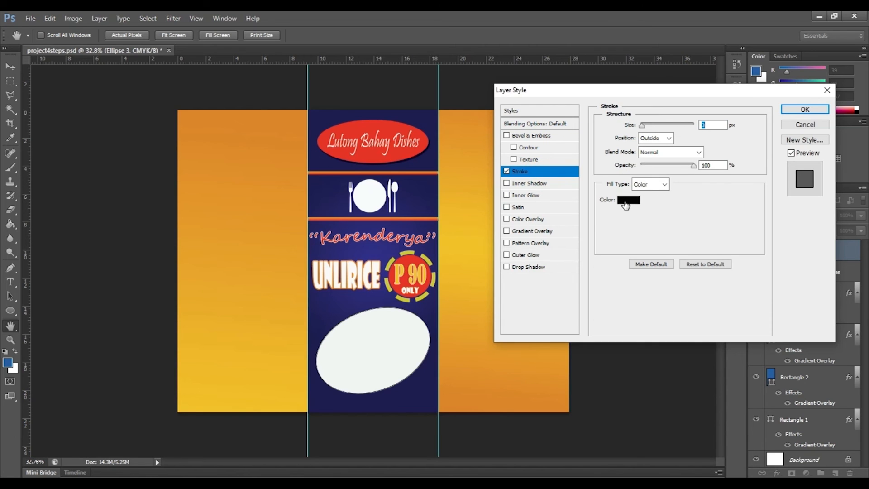
pyautogui.click(626, 202)
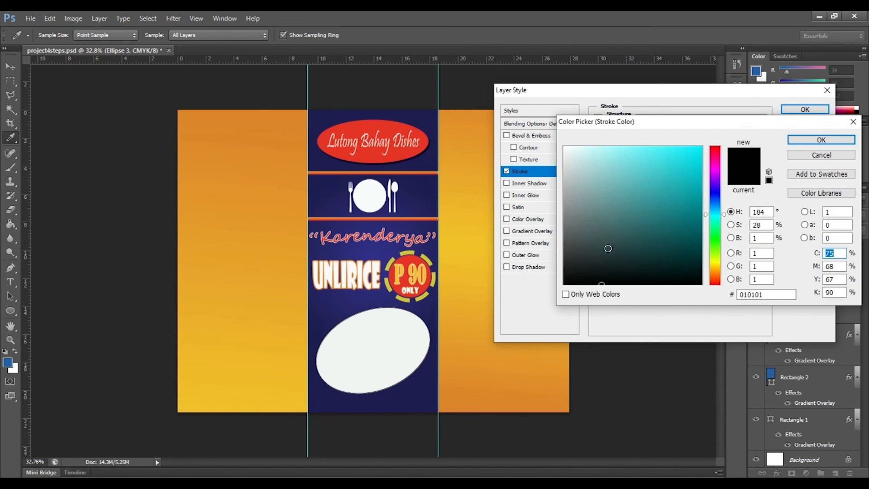
pyautogui.click(260, 311)
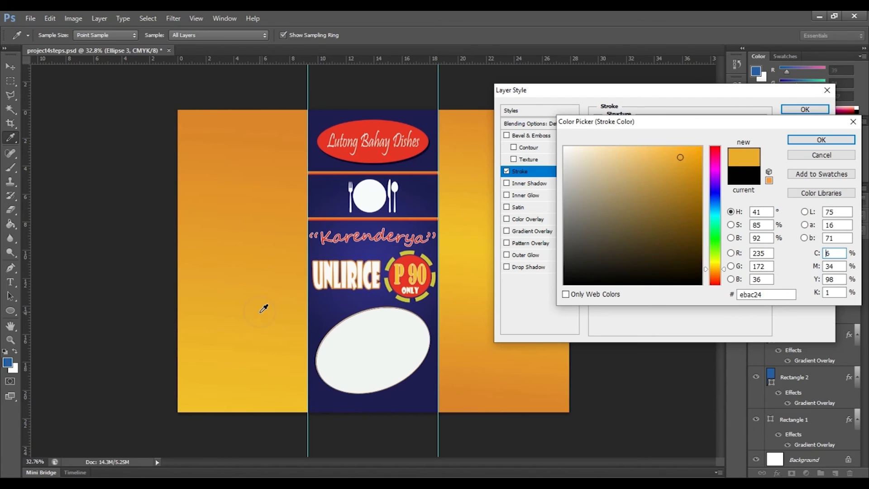
pyautogui.click(820, 140)
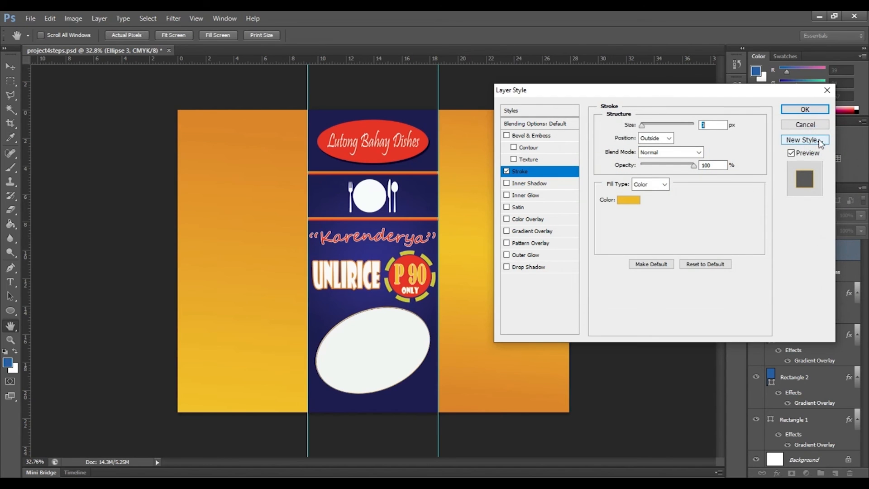
pyautogui.moveTo(645, 128); pyautogui.dragTo(650, 129)
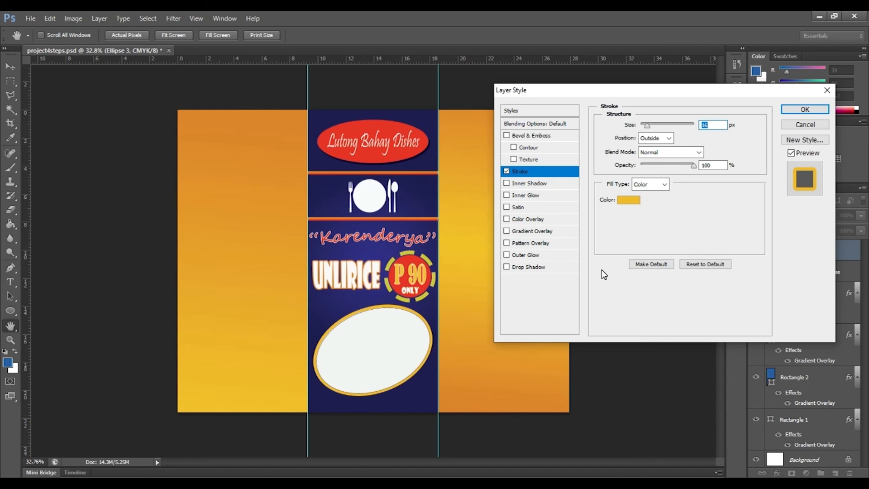
pyautogui.click(811, 111)
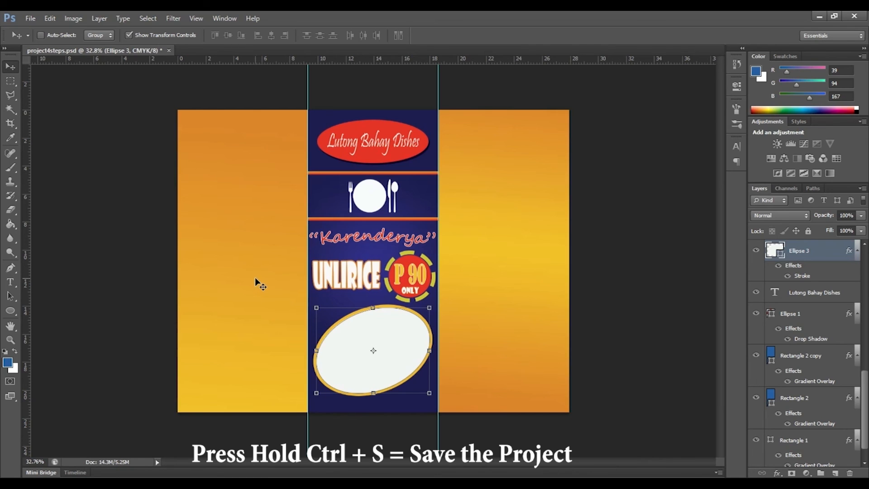
# - Save the project4steps.psd project
pyautogui.hotkey('ctrl', 's')
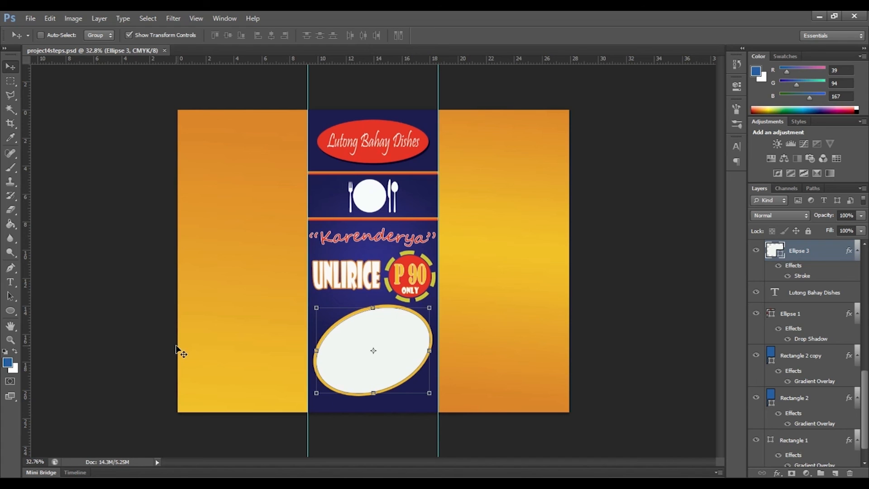
pyautogui.click(34, 20)
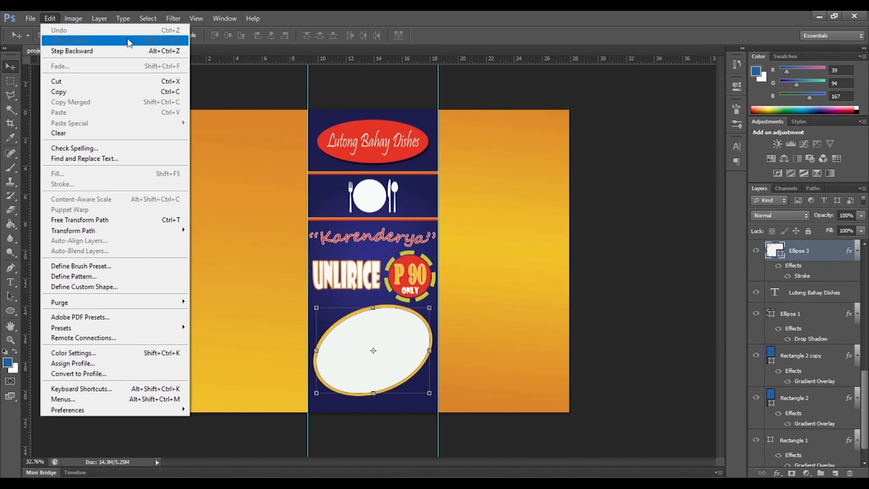
pyautogui.click(660, 175)
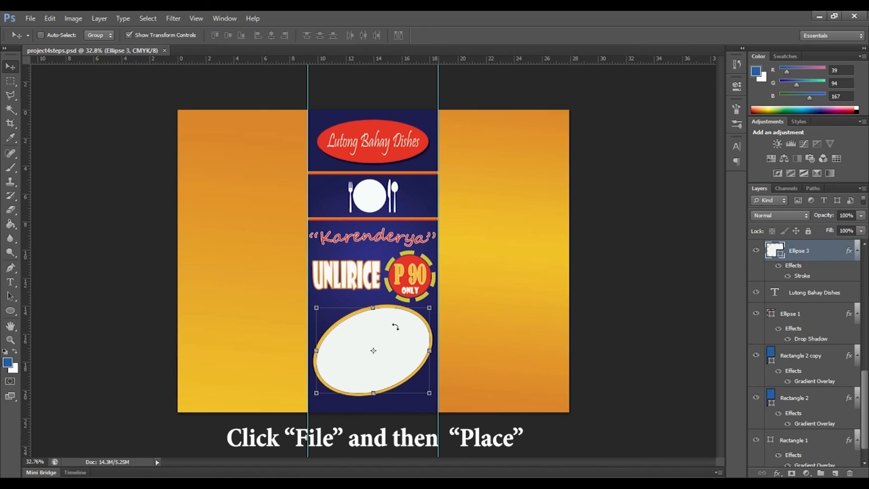
# - Place the rice image from the desktop's download folder into the layout as a new layer
pyautogui.click(30, 18)
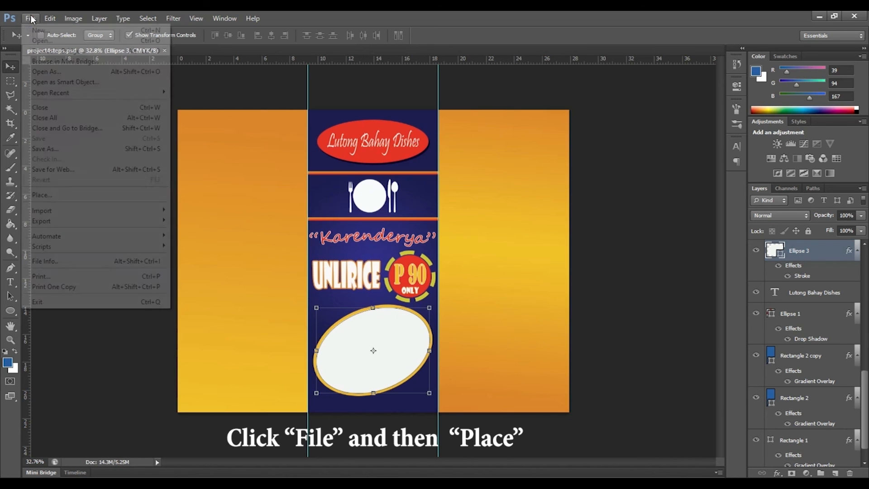
pyautogui.click(42, 195)
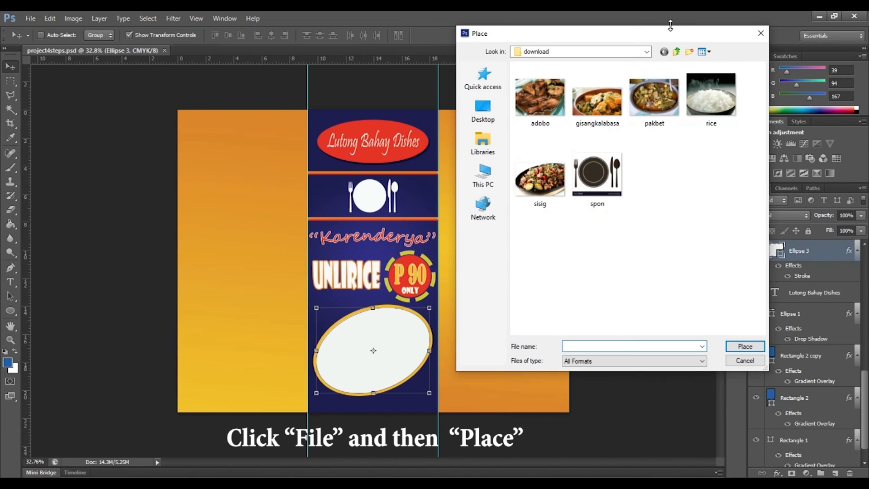
pyautogui.moveTo(534, 42); pyautogui.dragTo(562, 39)
pyautogui.click(508, 118)
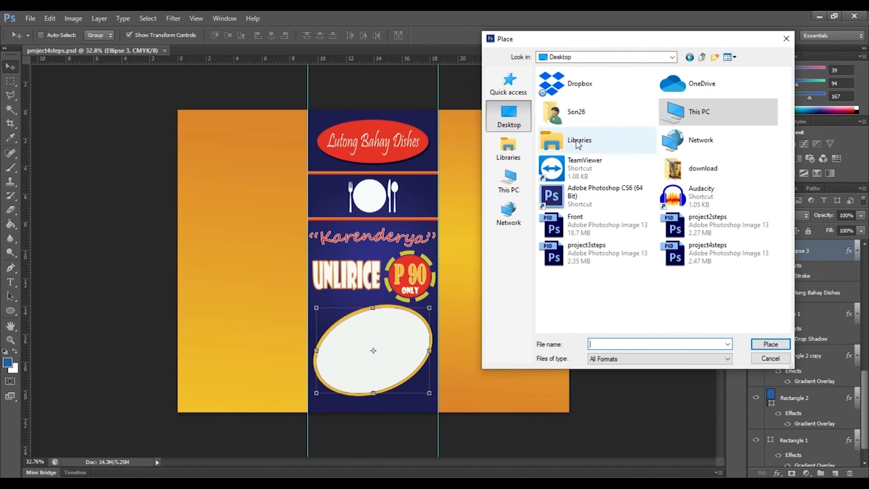
pyautogui.doubleClick(700, 168)
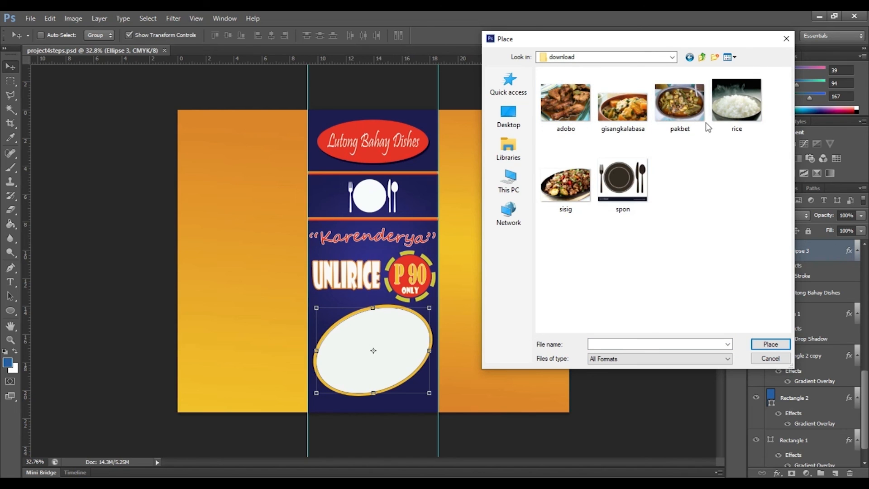
pyautogui.click(735, 100)
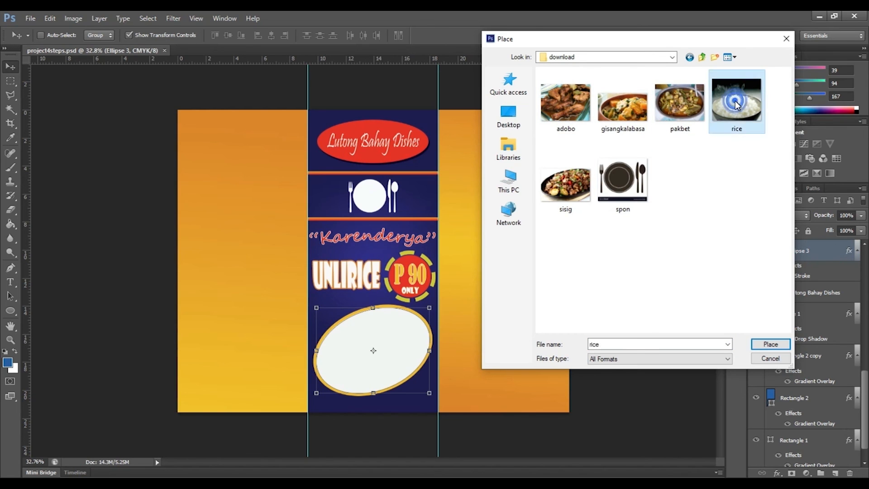
pyautogui.click(757, 346)
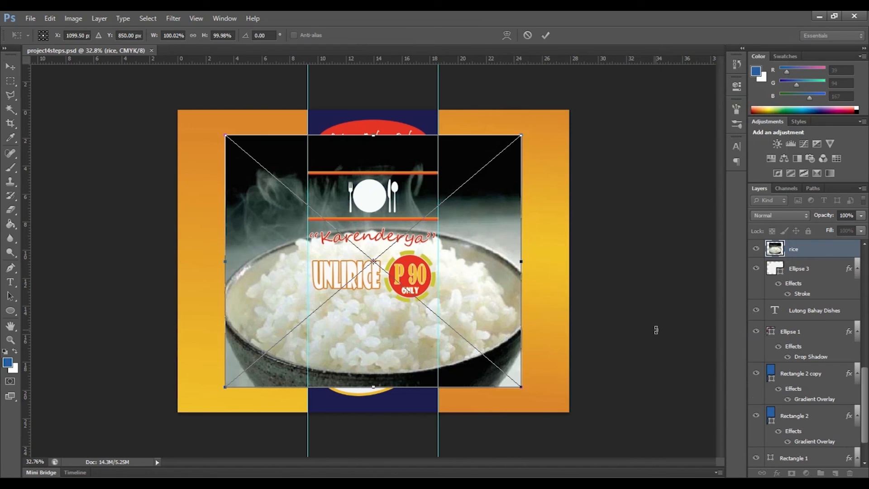
# - Scale the rice photo to about 51.6%, rotate it to -6° and position it so it covers the white ellipse
pyautogui.click(520, 135)
pyautogui.moveTo(516, 140); pyautogui.dragTo(414, 259)
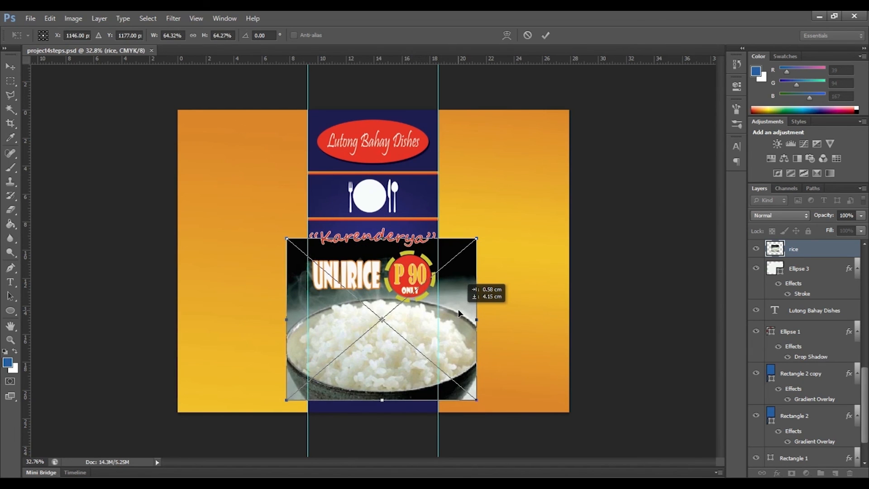
pyautogui.moveTo(458, 312); pyautogui.dragTo(458, 312)
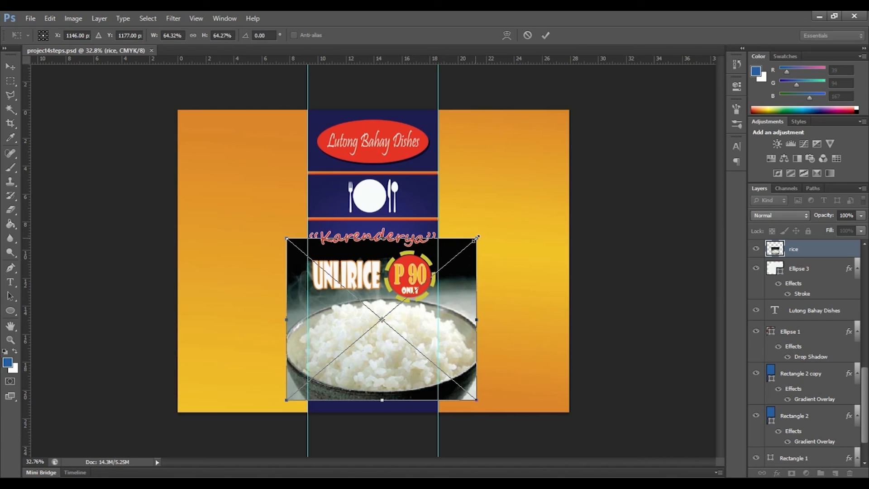
pyautogui.moveTo(477, 236); pyautogui.dragTo(458, 256)
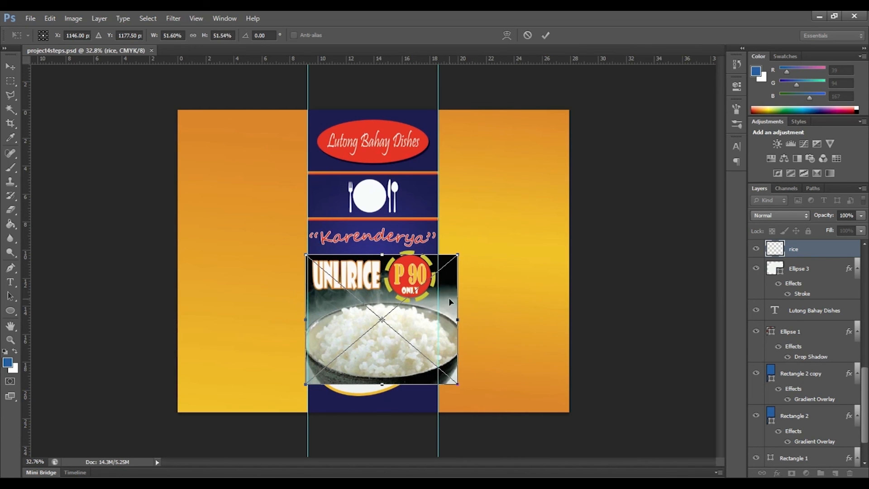
pyautogui.moveTo(446, 310); pyautogui.dragTo(444, 317)
pyautogui.moveTo(465, 382); pyautogui.dragTo(473, 371)
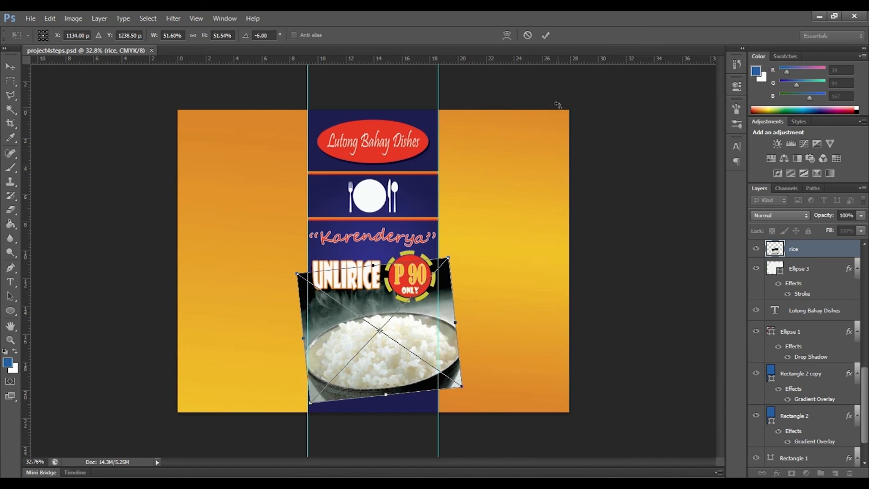
pyautogui.click(545, 35)
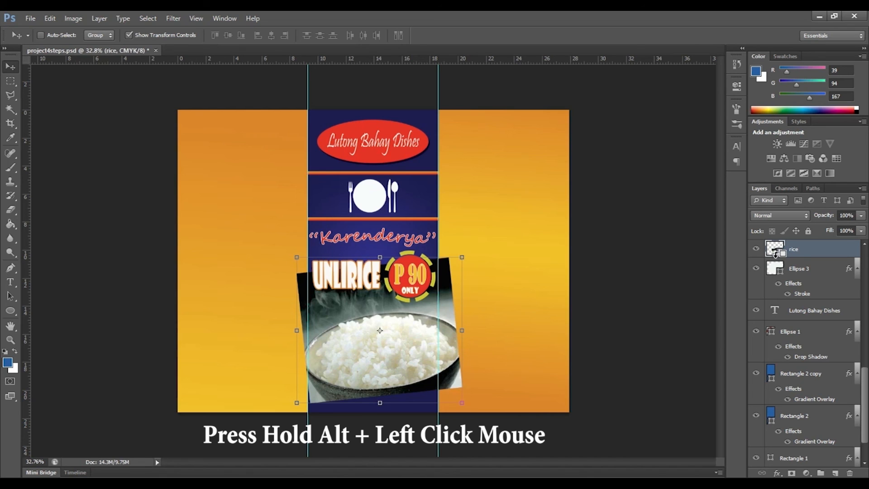
# - Clip the rice layer to the white ellipse layer below it with a clipping mask
pyautogui.keyDown('alt'); pyautogui.click(776, 258); pyautogui.keyUp('alt')
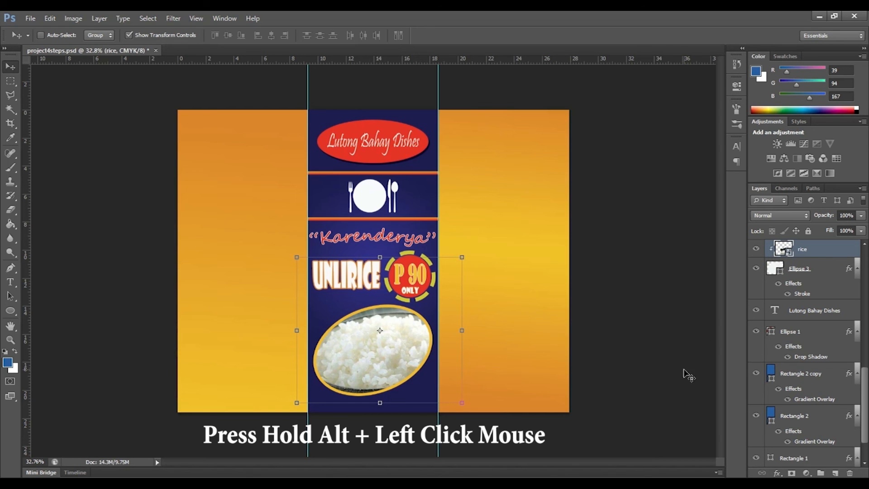
pyautogui.moveTo(459, 273); pyautogui.dragTo(452, 265)
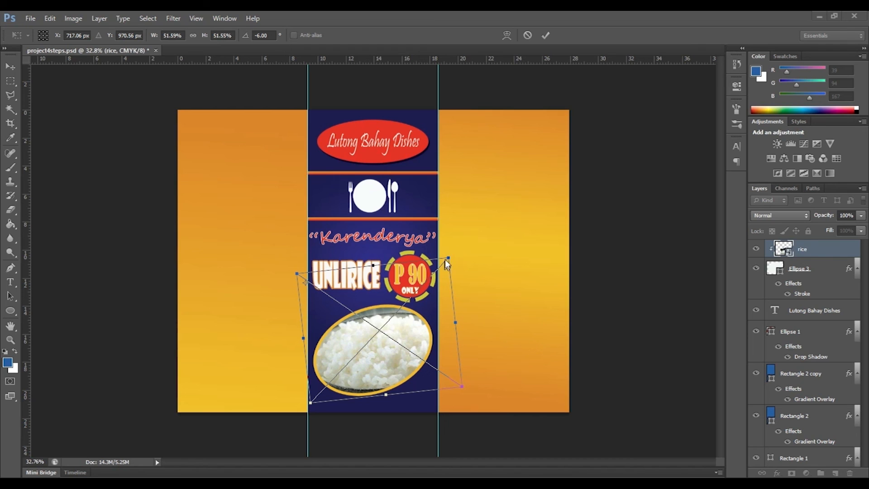
pyautogui.click(546, 36)
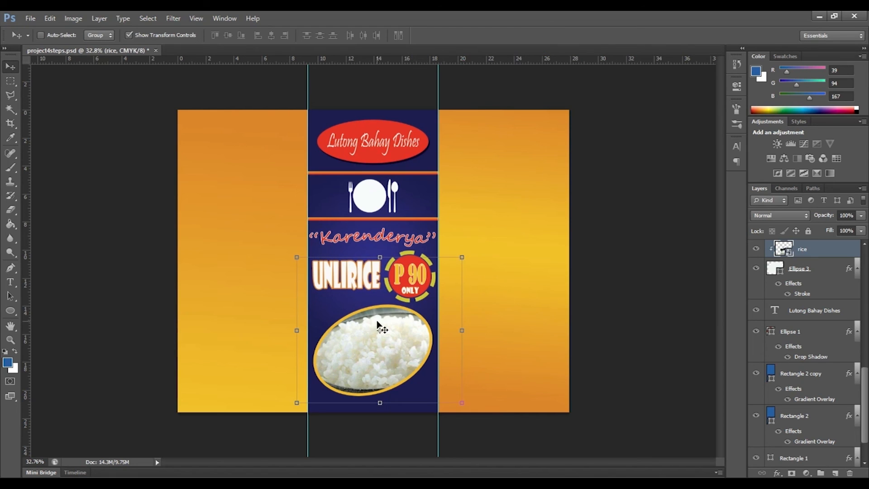
# - Scale the clipped rice photo to about 43.6%, rotate it to -10.75° and reposition it so the bowl fills the ellipse
pyautogui.moveTo(479, 264); pyautogui.dragTo(437, 264)
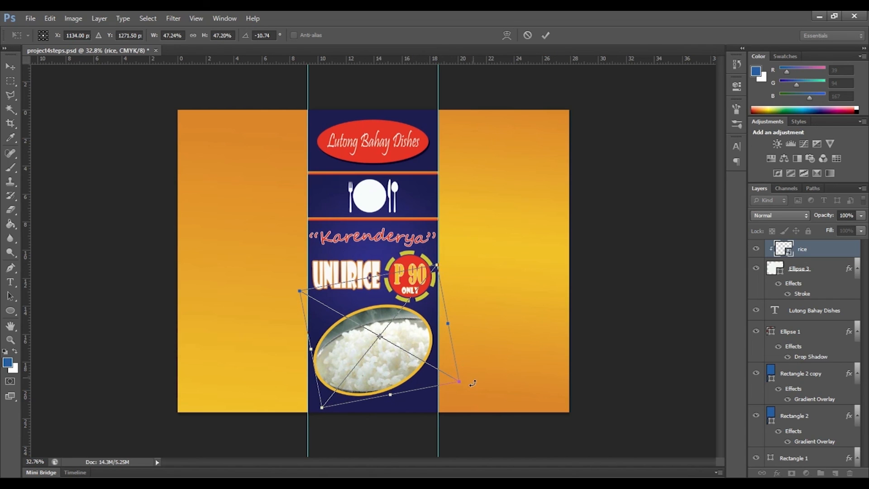
pyautogui.moveTo(471, 383); pyautogui.dragTo(471, 387)
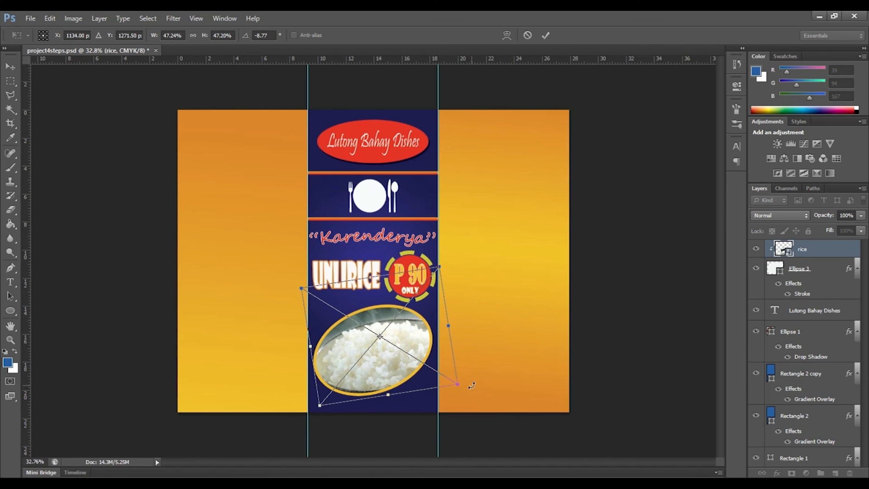
pyautogui.moveTo(440, 262); pyautogui.dragTo(435, 272)
pyautogui.moveTo(397, 360); pyautogui.dragTo(390, 365)
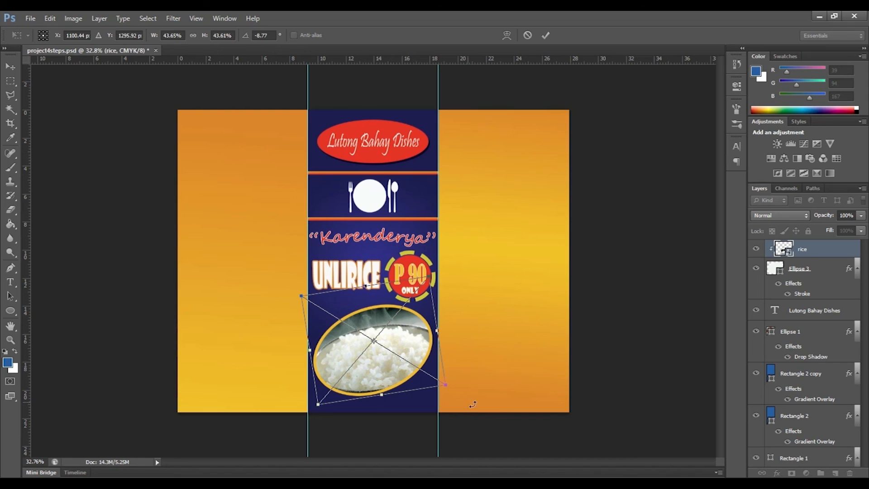
pyautogui.moveTo(480, 384); pyautogui.dragTo(481, 379)
pyautogui.click(367, 363)
pyautogui.moveTo(367, 363); pyautogui.dragTo(366, 359)
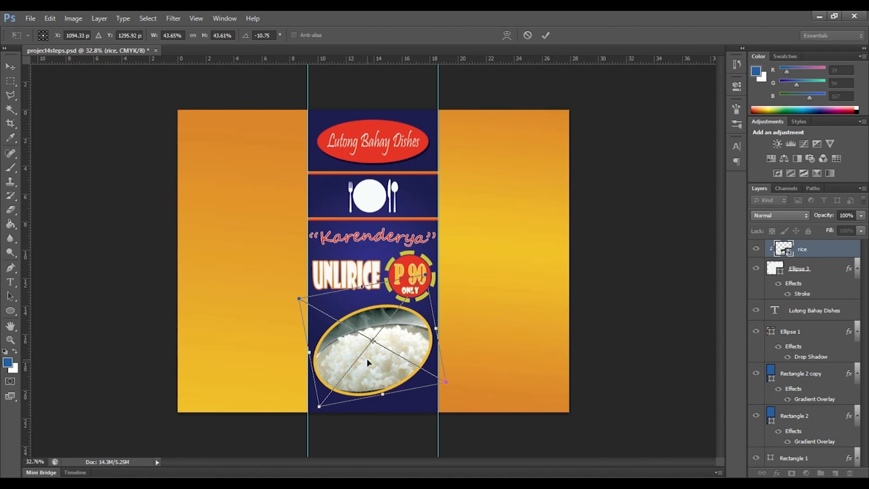
pyautogui.click(546, 36)
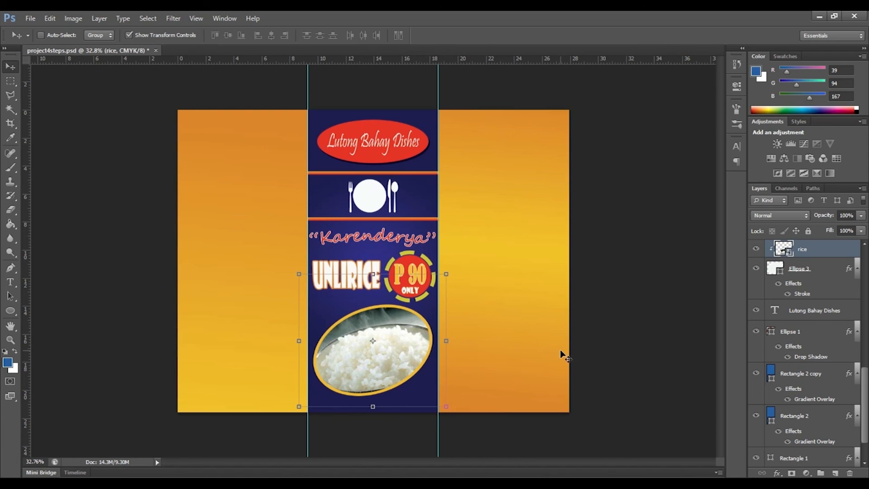
# - Draw a blue circle shape about 236 px in diameter over the lower edge of the rice ellipse
pyautogui.click(11, 313)
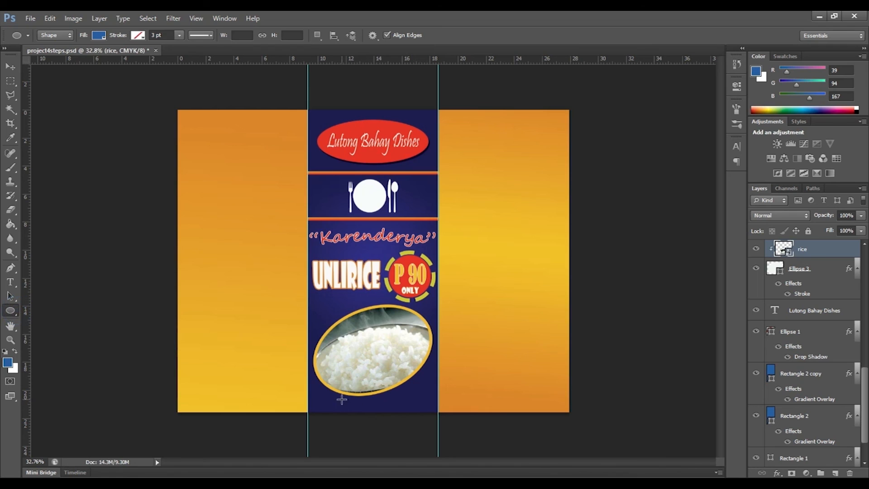
pyautogui.moveTo(342, 394); pyautogui.dragTo(387, 353)
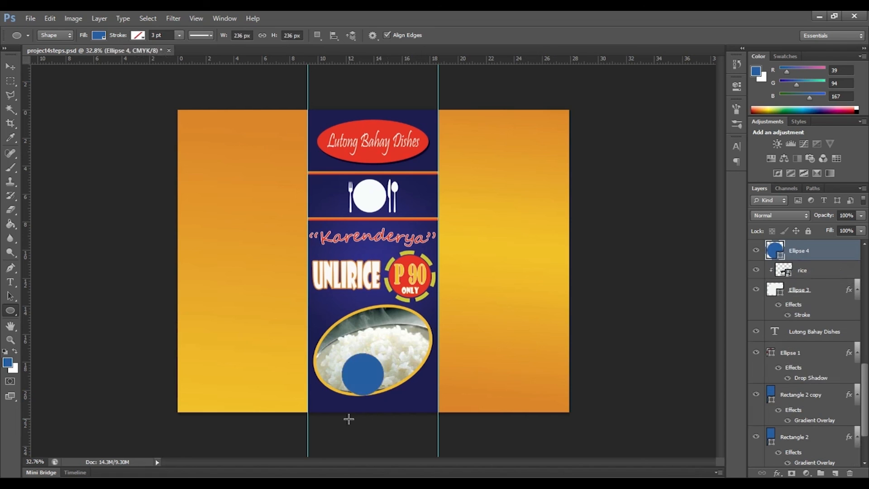
# - Scale the blue circle to 73.73% and move it to X 991 px, Y 1549 px, overlapping the rice ellipse's lower-left rim
pyautogui.scroll(5, 349, 420)
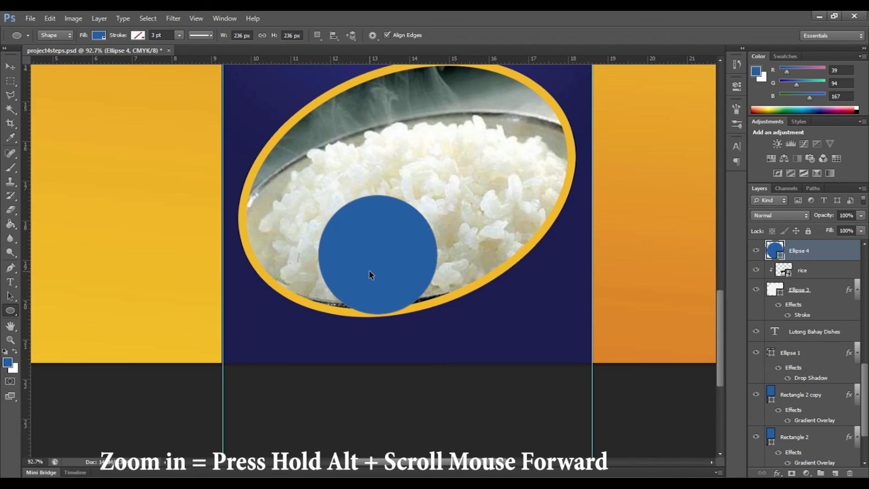
pyautogui.hotkey('ctrl', 't')
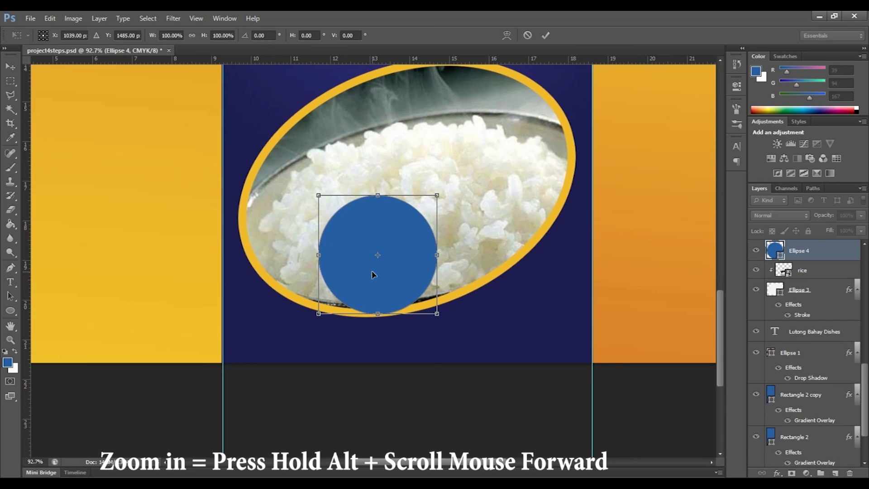
pyautogui.moveTo(372, 274); pyautogui.dragTo(360, 305)
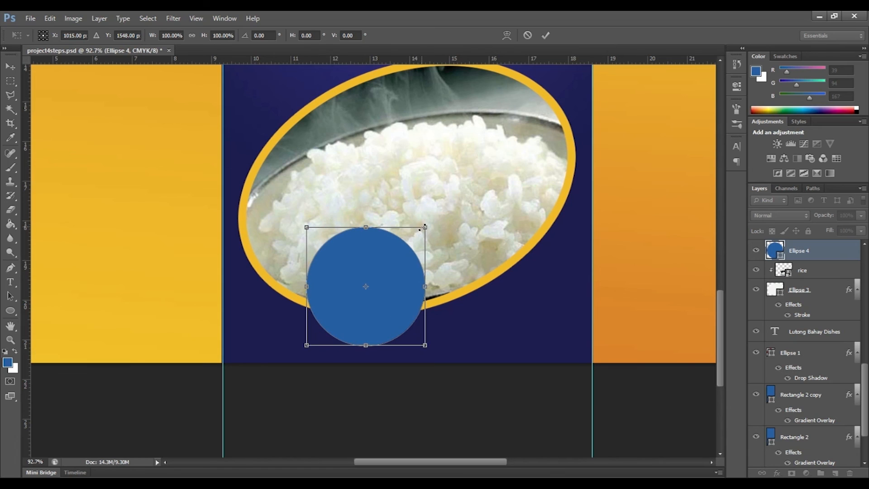
pyautogui.moveTo(422, 226); pyautogui.dragTo(411, 234)
pyautogui.moveTo(384, 274); pyautogui.dragTo(375, 271)
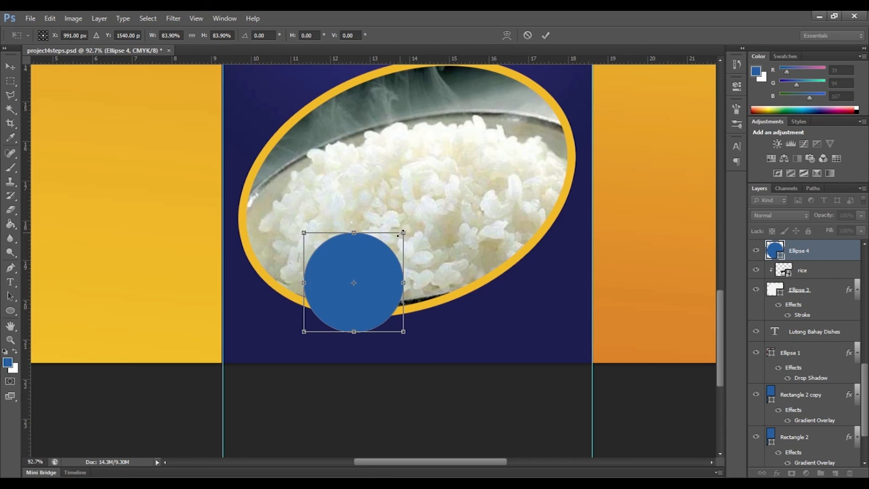
pyautogui.moveTo(403, 233); pyautogui.dragTo(397, 243)
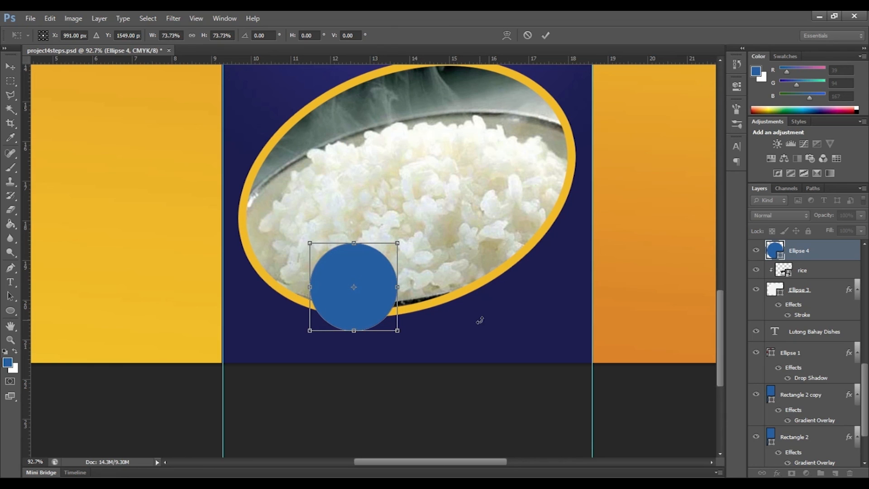
pyautogui.scroll(-4, 480, 320)
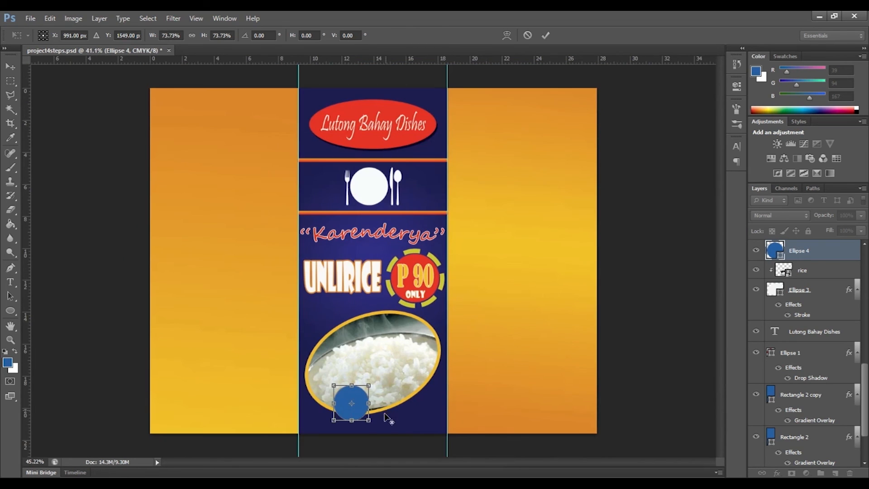
pyautogui.scroll(3, 385, 417)
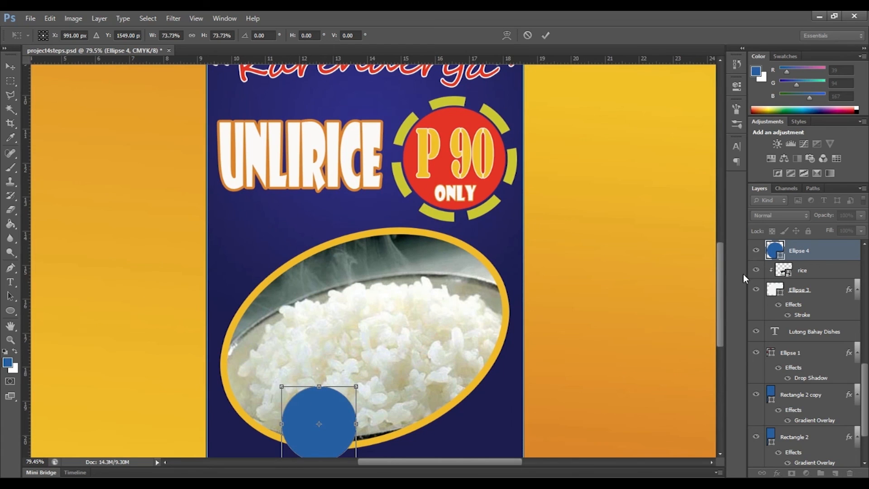
pyautogui.moveTo(719, 295); pyautogui.dragTo(718, 327)
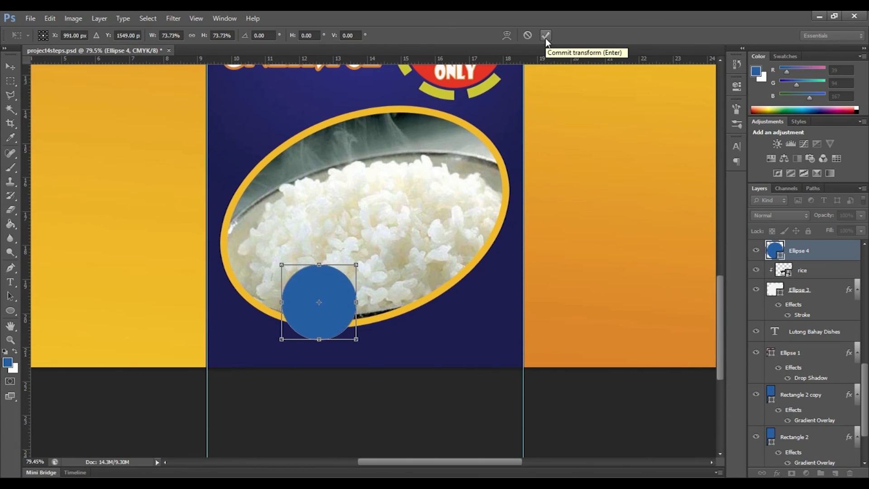